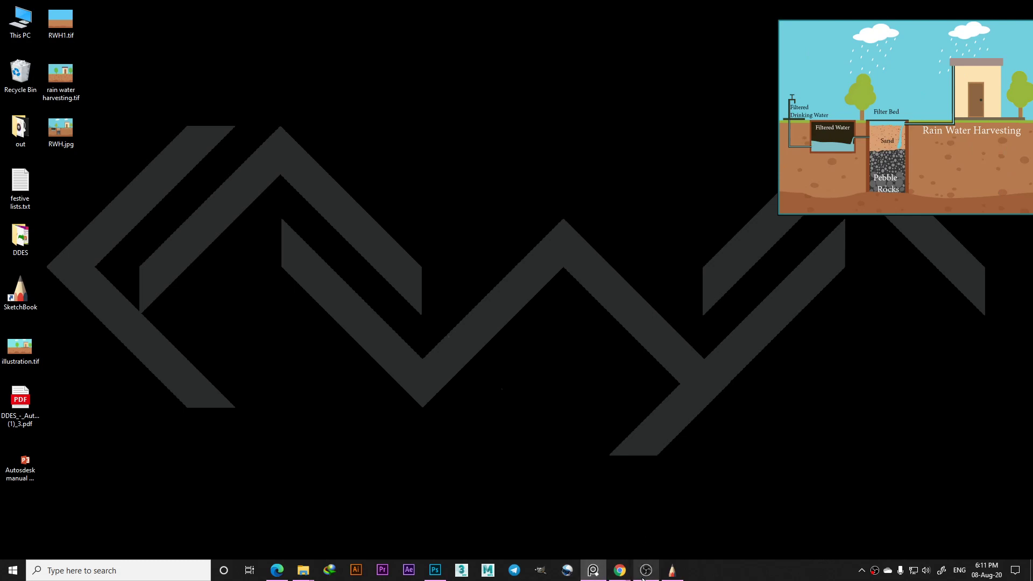
Step: Switch to SketchBook and examine the rain water harvesting drawing, toggling the visibility of the tree and tree2 layers
left_click(668, 574)
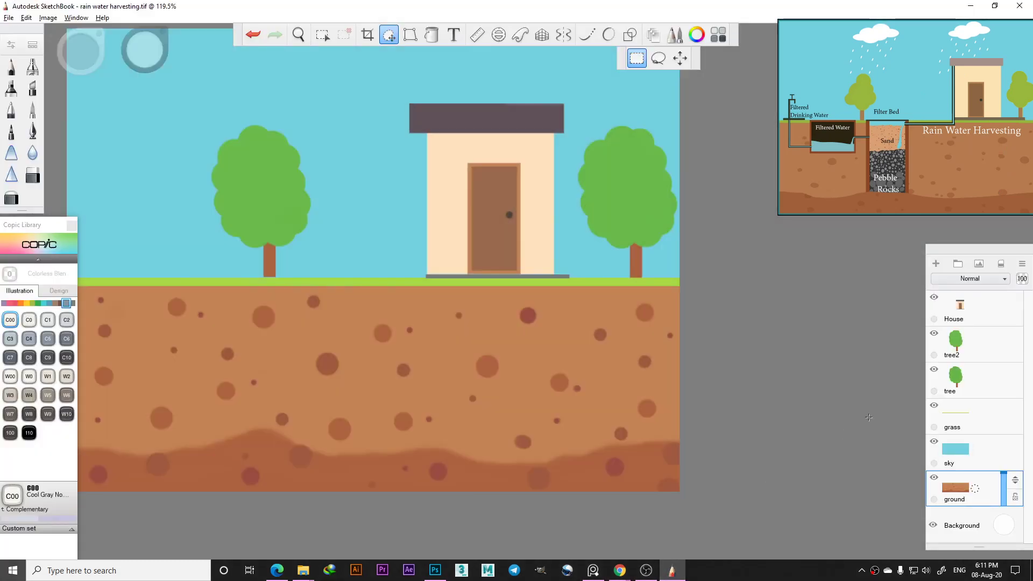
left_click(934, 370)
left_click(934, 370)
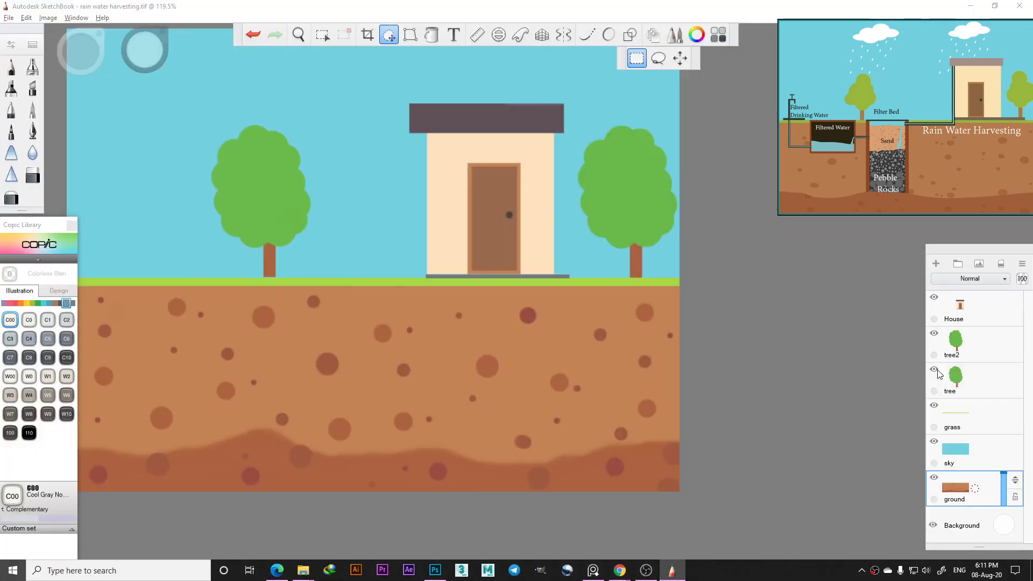
left_click(934, 333)
left_click(935, 333)
key("v")
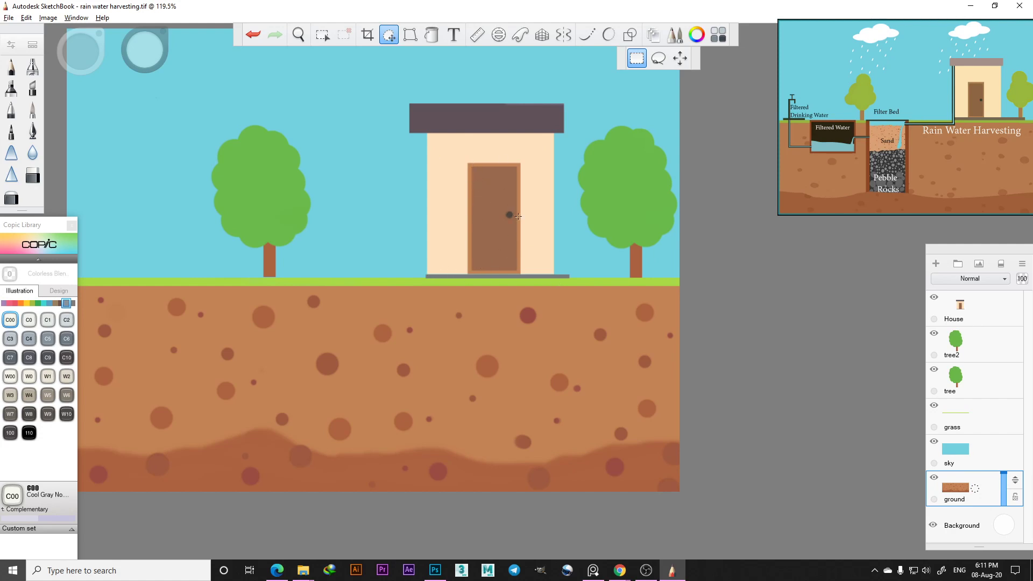
left_click_drag(509, 211, 510, 214)
scroll(587, 289, "down", 1)
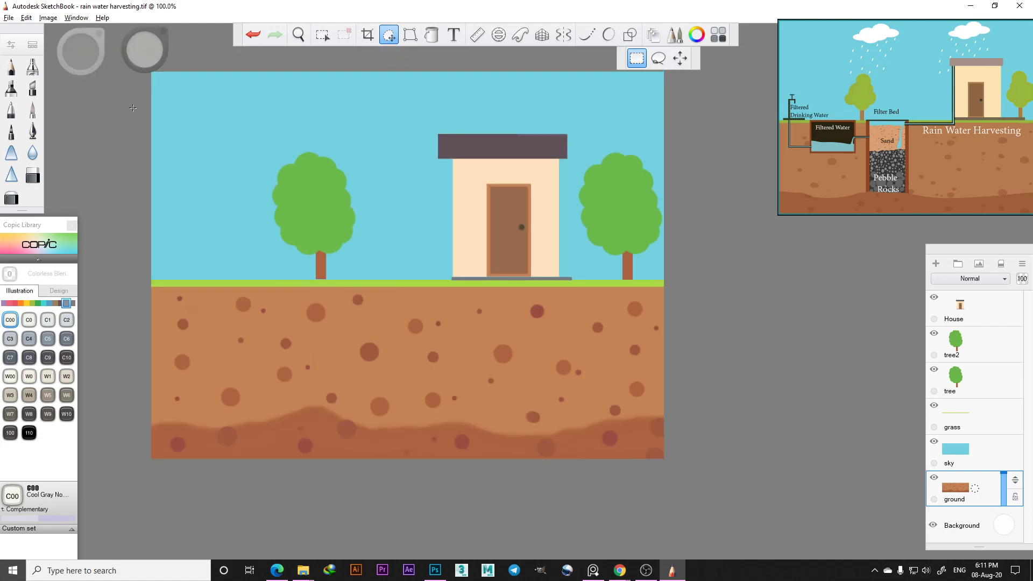
scroll(173, 106, "up", 1)
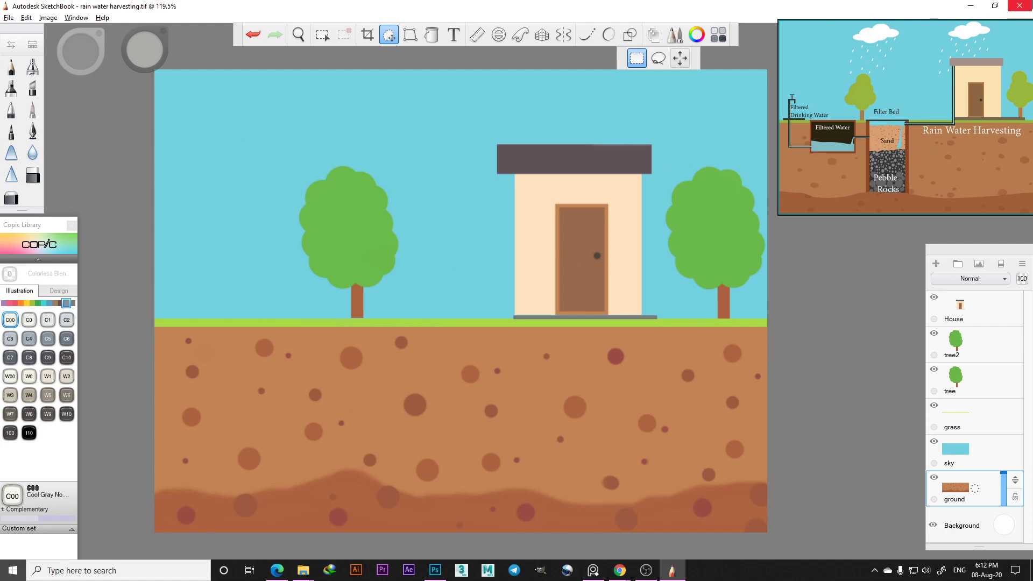
Step: Add a new layer above the House layer
left_click(975, 311)
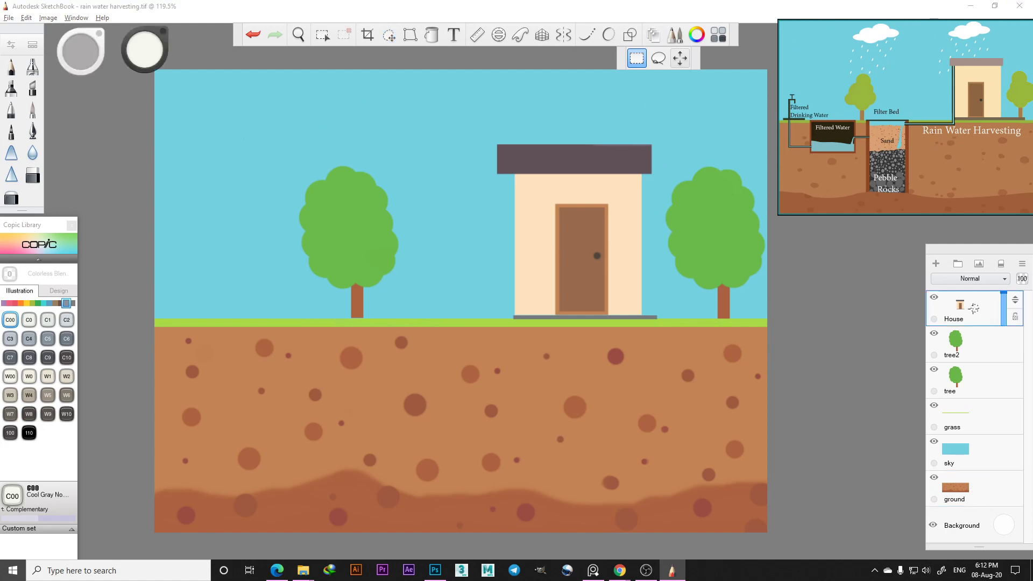
left_click(937, 264)
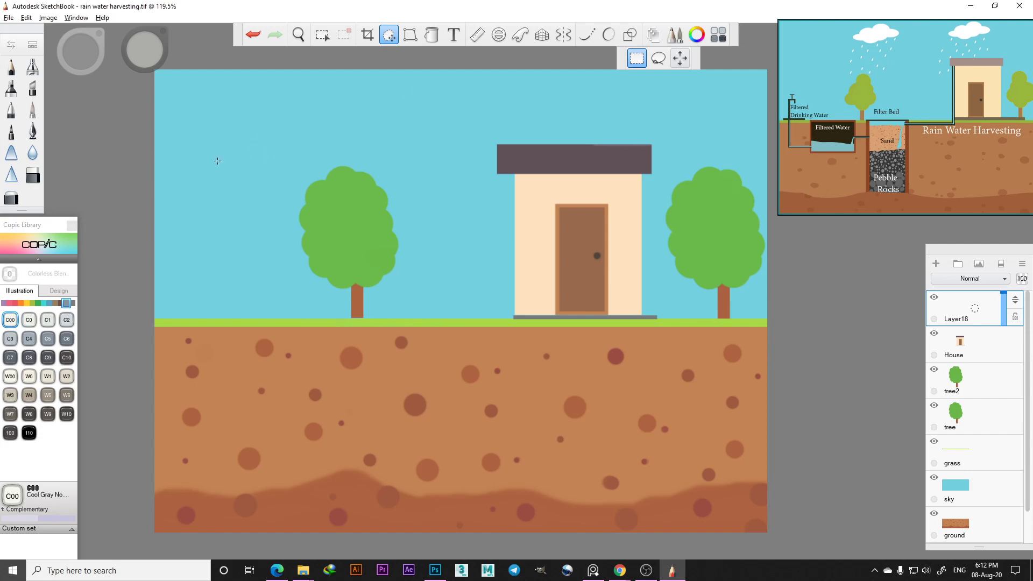
Step: Try painting off-white strokes in the sky with the Artist set's Glaze brush
left_click_drag(274, 134, 234, 188)
left_click(235, 186)
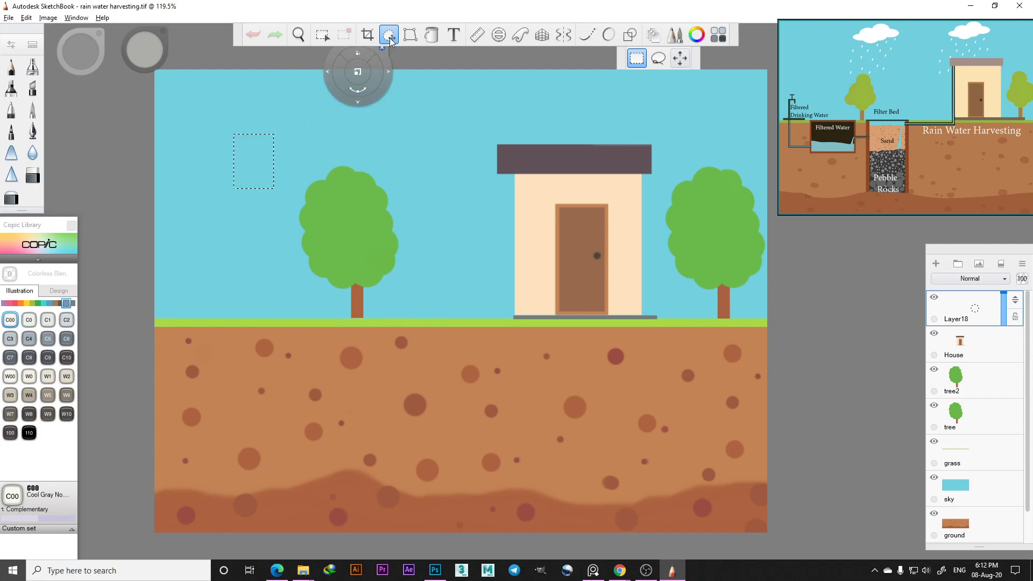
left_click(32, 45)
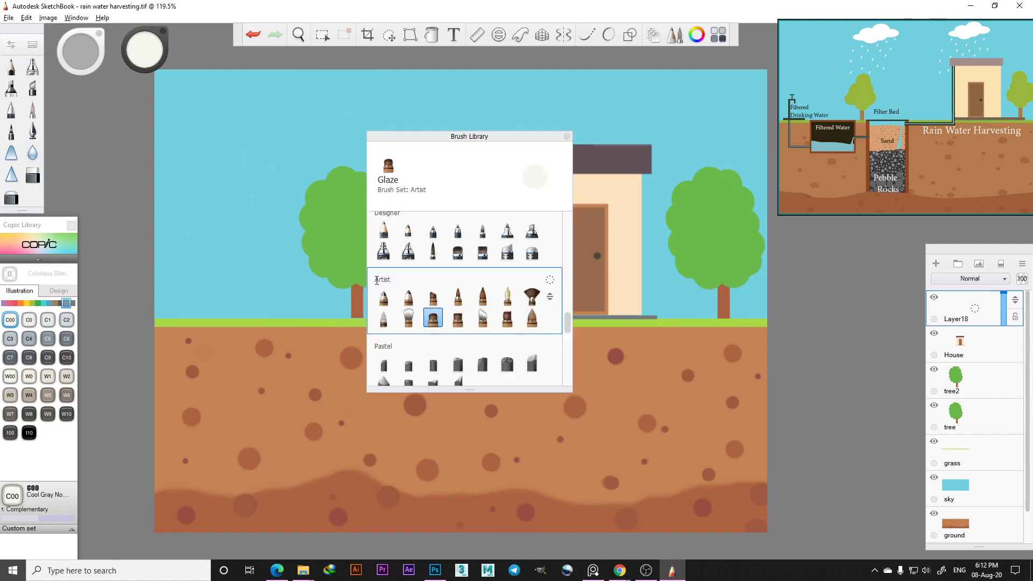
left_click(434, 323)
left_click(566, 136)
mouse_move(434, 138)
left_mouse_down()
mouse_move(461, 215)
mouse_move(458, 236)
left_mouse_up()
left_click_drag(454, 183, 485, 243)
Step: Undo the off-white test strokes in the sky
left_click(253, 35)
left_click(254, 35)
left_click(254, 36)
left_click(253, 35)
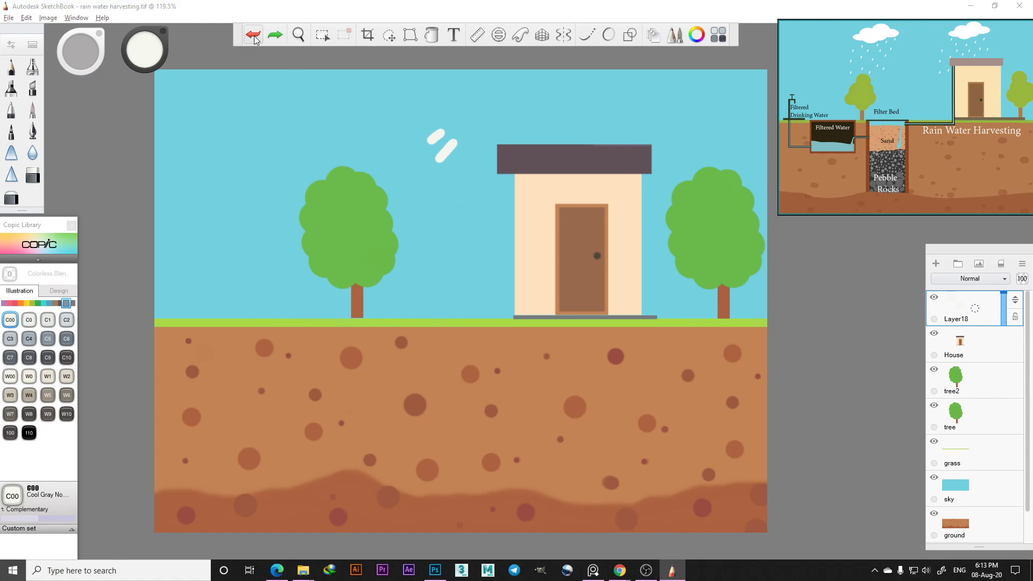
left_click(253, 35)
left_click(254, 35)
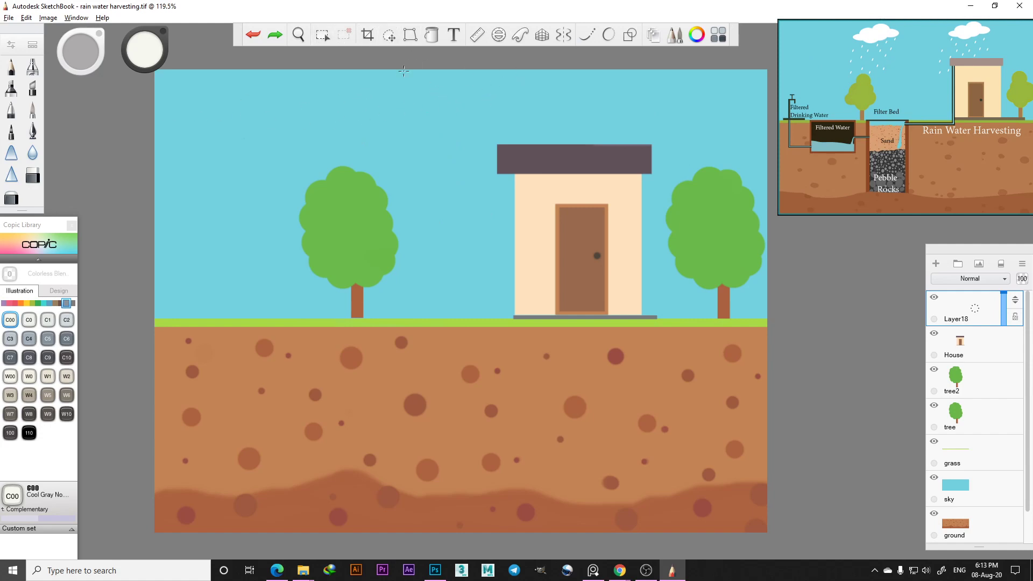
Step: Activate the oval selection and rename the new top layer as cloud
left_click(323, 34)
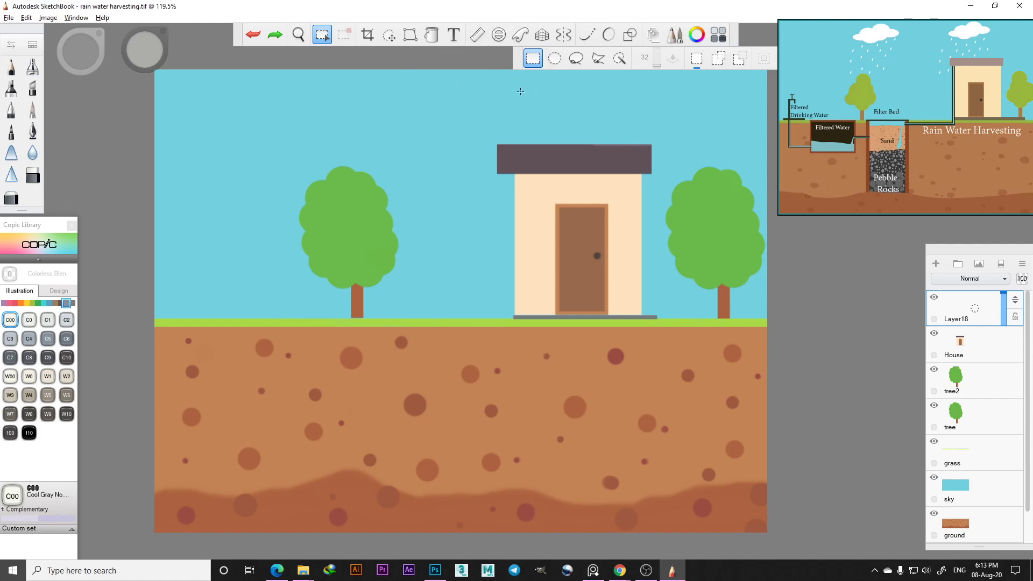
left_click(555, 58)
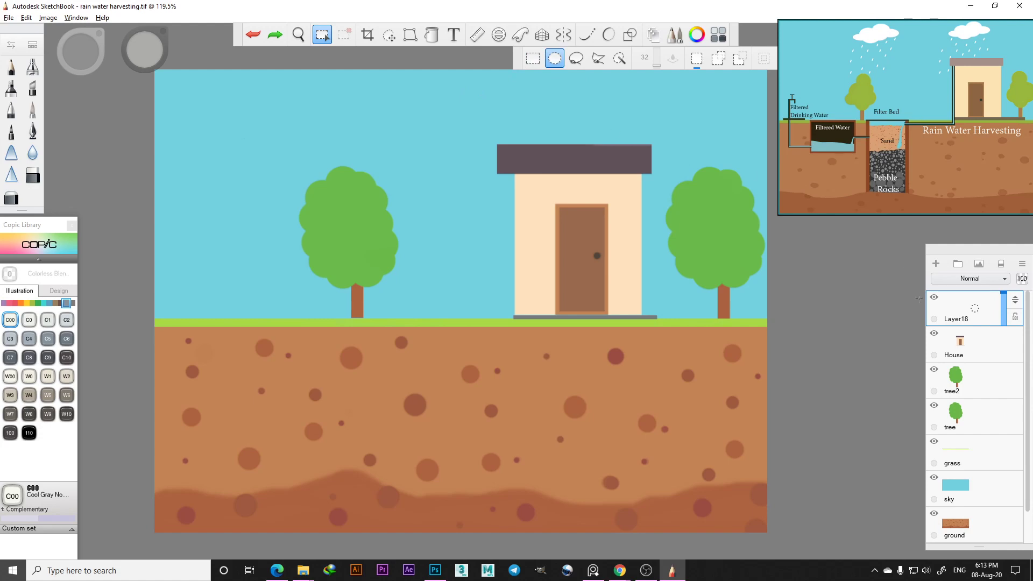
left_click(1023, 266)
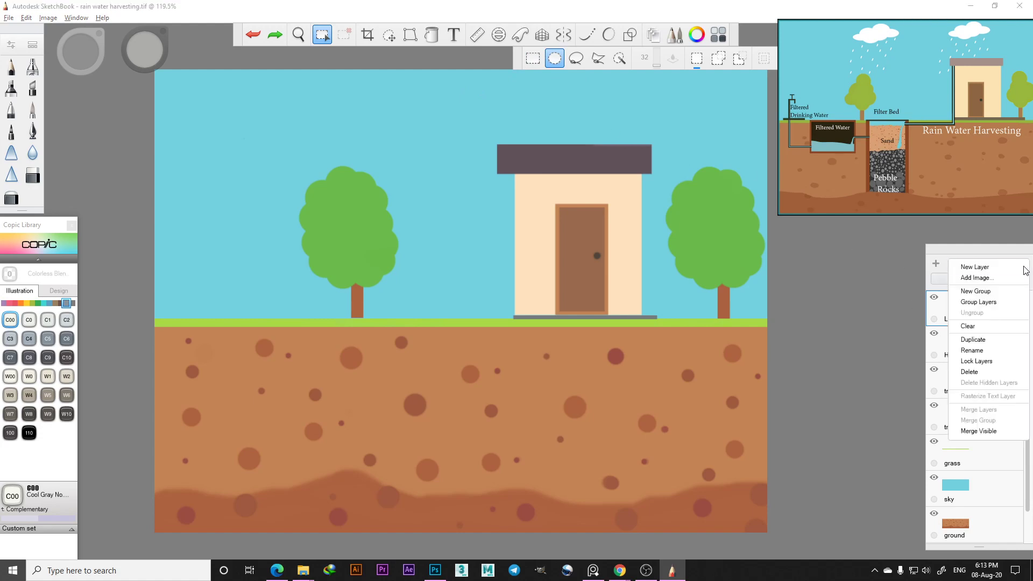
left_click(999, 349)
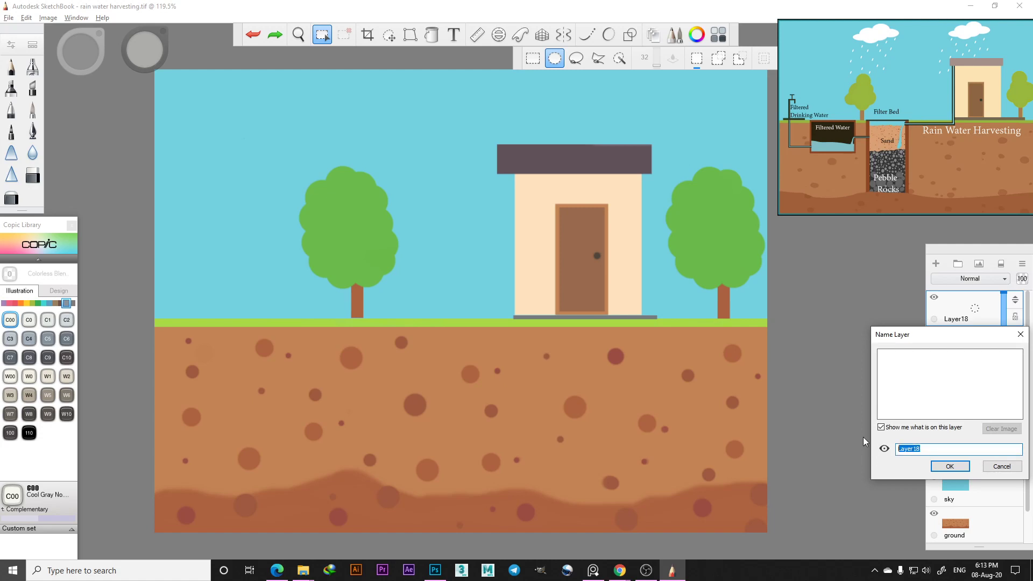
type("cloud")
key("Return")
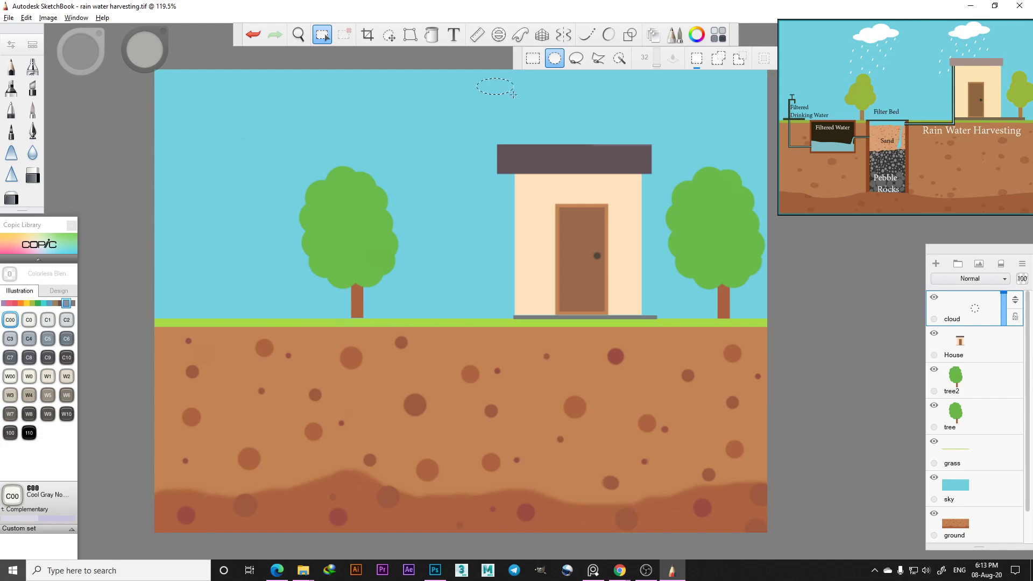
Step: Build a cloud-shaped selection in the sky above the house by adding overlapping ovals and subtracting others
left_click_drag(514, 95, 512, 98)
left_click(719, 58)
left_click_drag(485, 96, 485, 99)
left_click_drag(517, 100, 521, 100)
left_click(740, 61)
left_click(718, 58)
left_click_drag(536, 95, 538, 99)
left_click(739, 57)
left_click_drag(501, 115, 484, 107)
left_click(259, 39)
Step: Fill the cloud selection with the current off-white colour on the cloud layer and deselect it
left_click(32, 109)
mouse_move(450, 85)
left_mouse_down()
mouse_move(453, 77)
mouse_move(433, 97)
mouse_move(452, 106)
left_mouse_up()
left_click(434, 38)
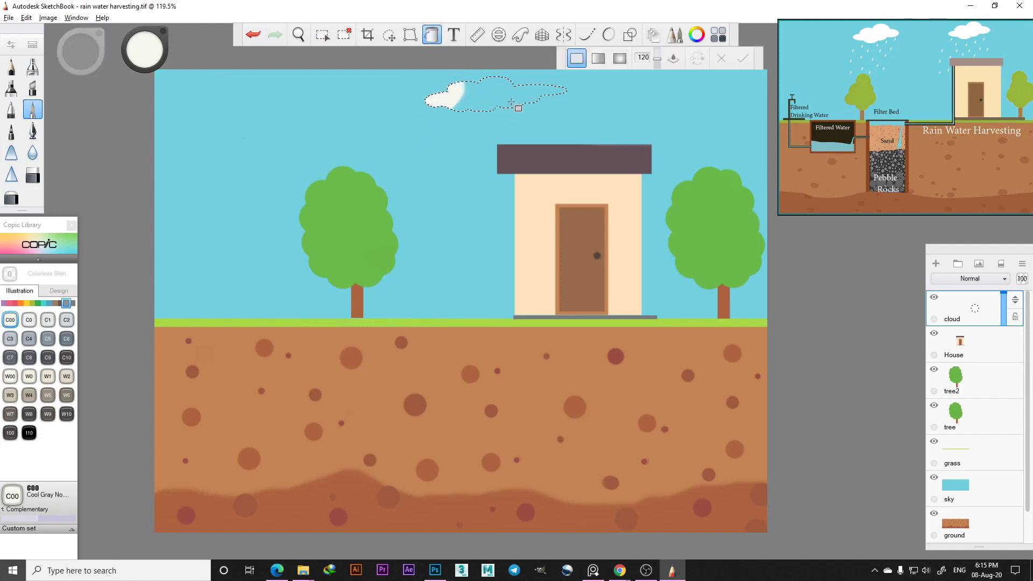
left_click(463, 99)
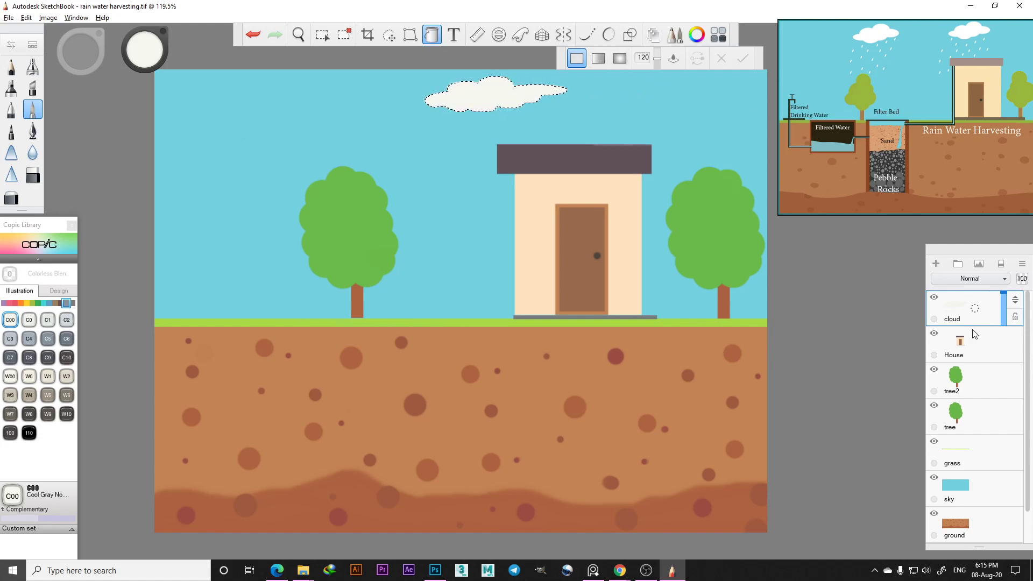
left_click(349, 36)
Step: Add a new layer above the cloud layer, try a pencil stroke on the cloud's lower edge and undo it
key("ctrl+shift+n")
left_click(11, 66)
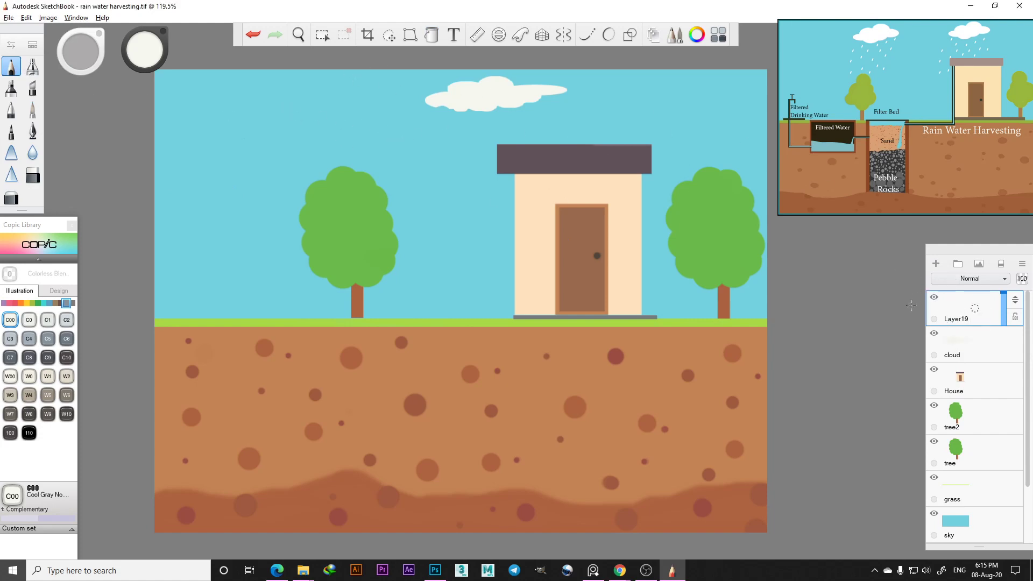
left_click(934, 297)
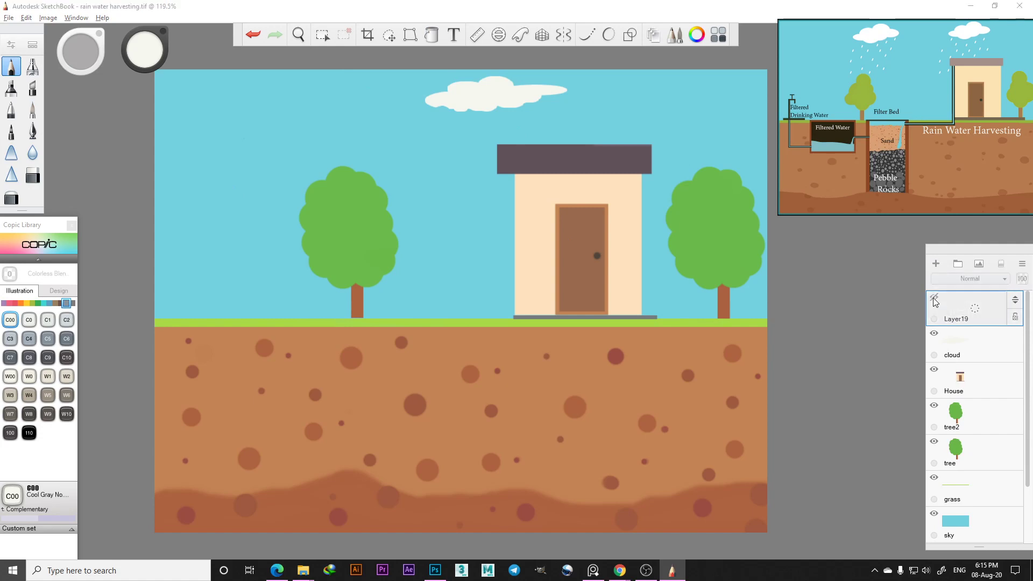
left_click(934, 297)
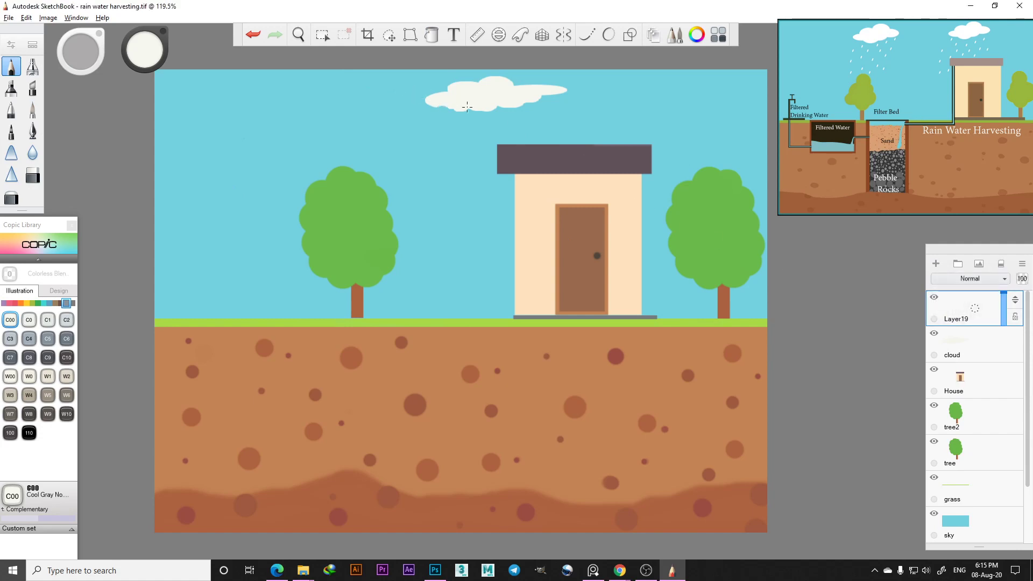
scroll(528, 73, "up", 5)
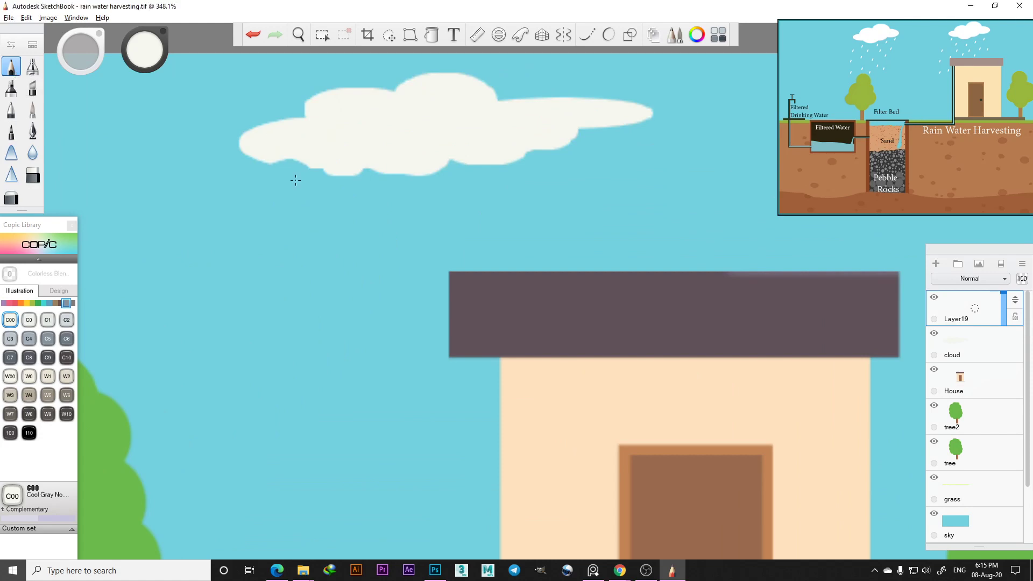
left_click_drag(271, 161, 289, 164)
key("ctrl+z")
Step: Select the Artist set's Glaze brush, test a stroke below the cloud, undo it and reduce the brush size
left_click(34, 114)
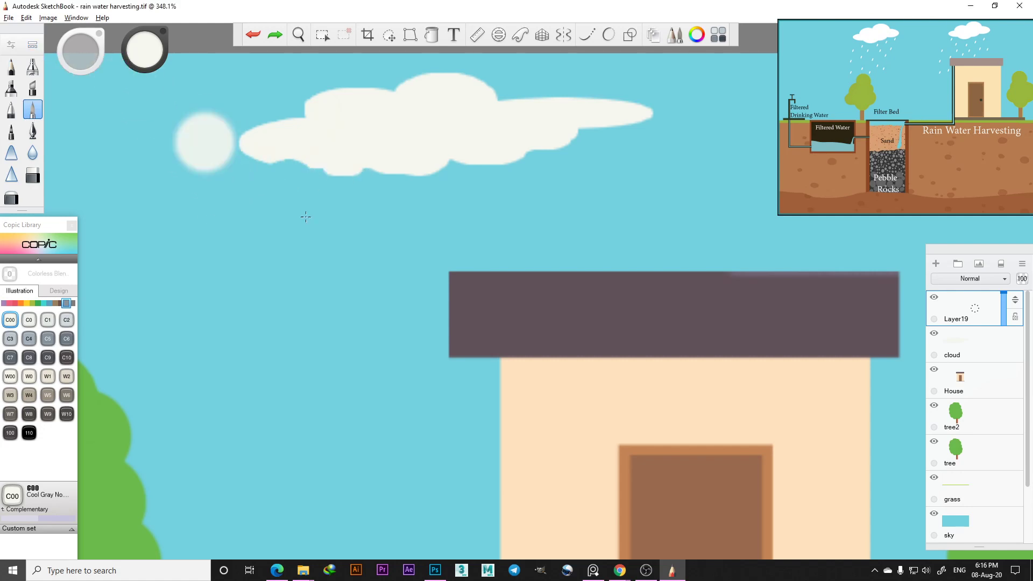
left_click(32, 46)
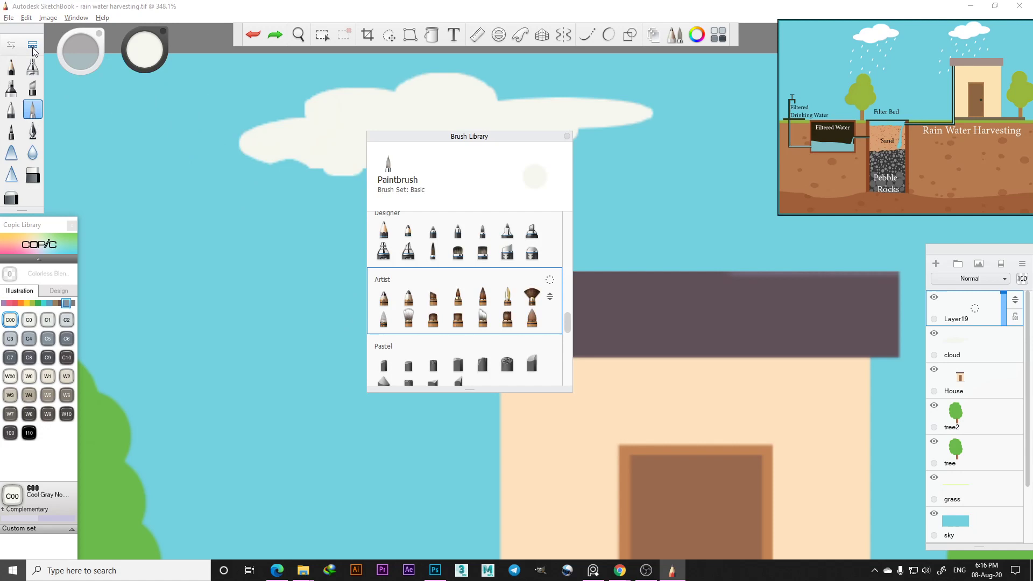
left_click(433, 319)
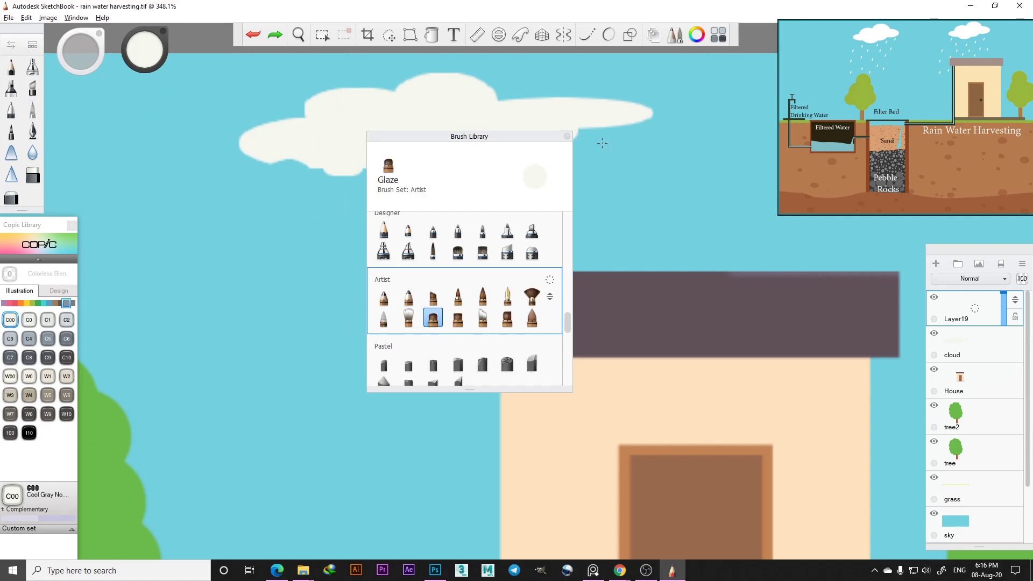
left_click(567, 136)
mouse_move(364, 251)
left_mouse_down()
mouse_move(339, 269)
mouse_move(356, 337)
left_mouse_up()
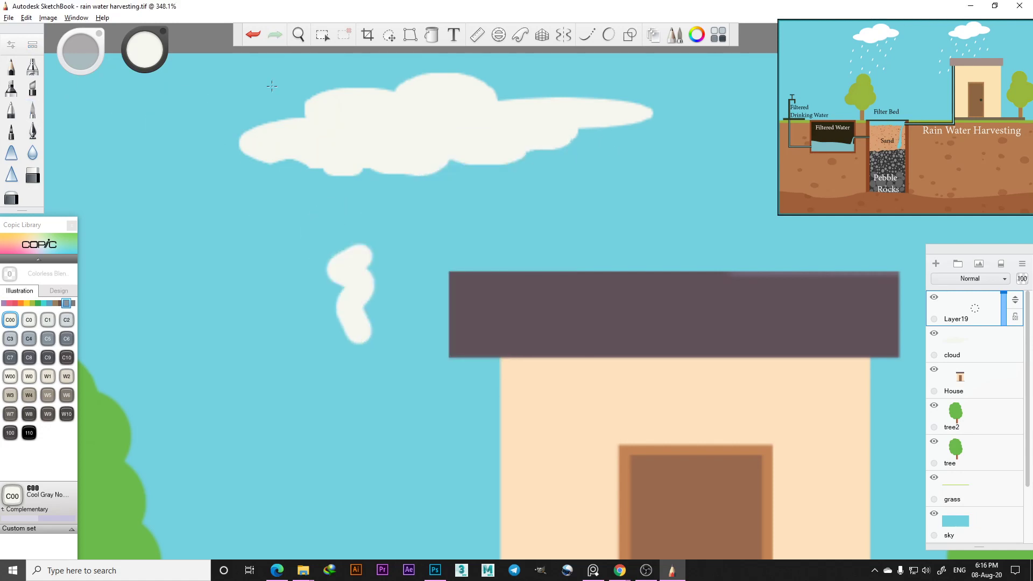
left_click(253, 35)
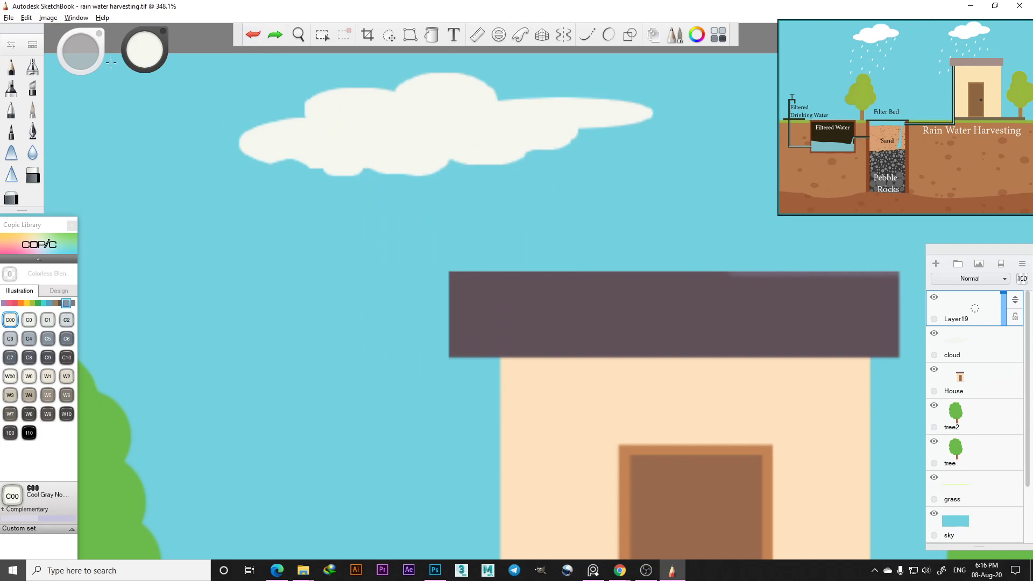
left_click_drag(90, 61, 6, 54)
Step: Paint rounded touch-ups along the cloud's lower and upper left edges on the separate layer
mouse_move(271, 157)
left_mouse_down()
mouse_move(354, 170)
mouse_move(342, 167)
mouse_move(462, 159)
mouse_move(383, 166)
mouse_move(430, 164)
left_mouse_up()
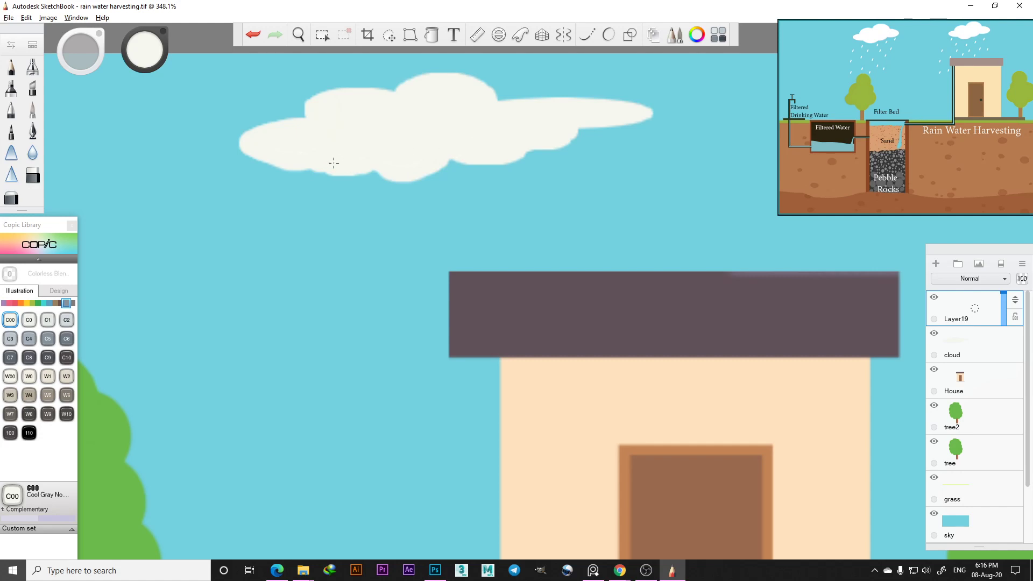
mouse_move(334, 163)
left_mouse_down()
mouse_move(316, 162)
mouse_move(351, 178)
left_mouse_up()
left_click_drag(526, 142, 583, 130)
left_click_drag(329, 172, 365, 163)
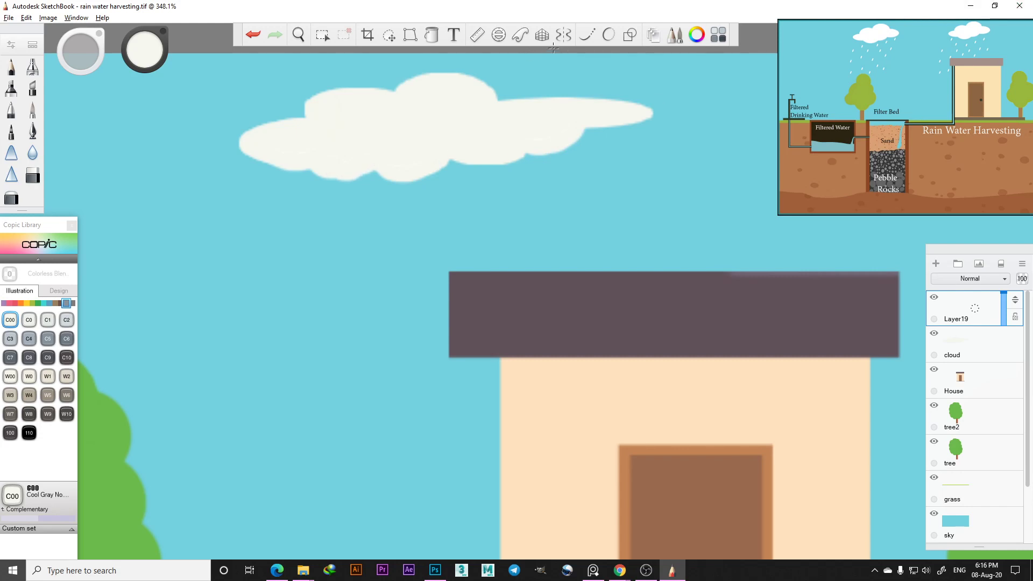
left_click_drag(308, 106, 311, 108)
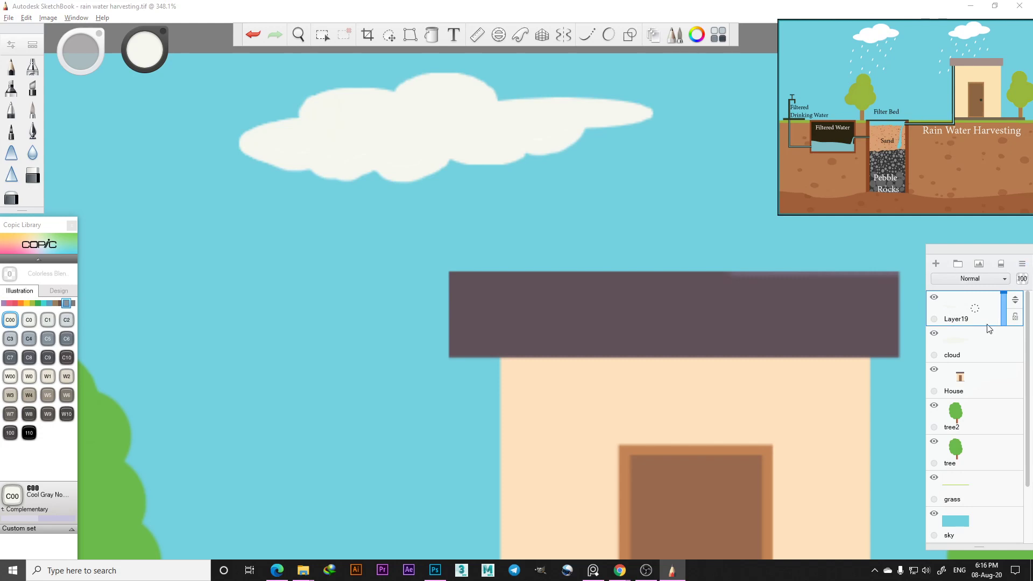
Step: Delete the touch-up layer above the cloud and toggle the cloud layer's visibility to check it
left_click(1021, 263)
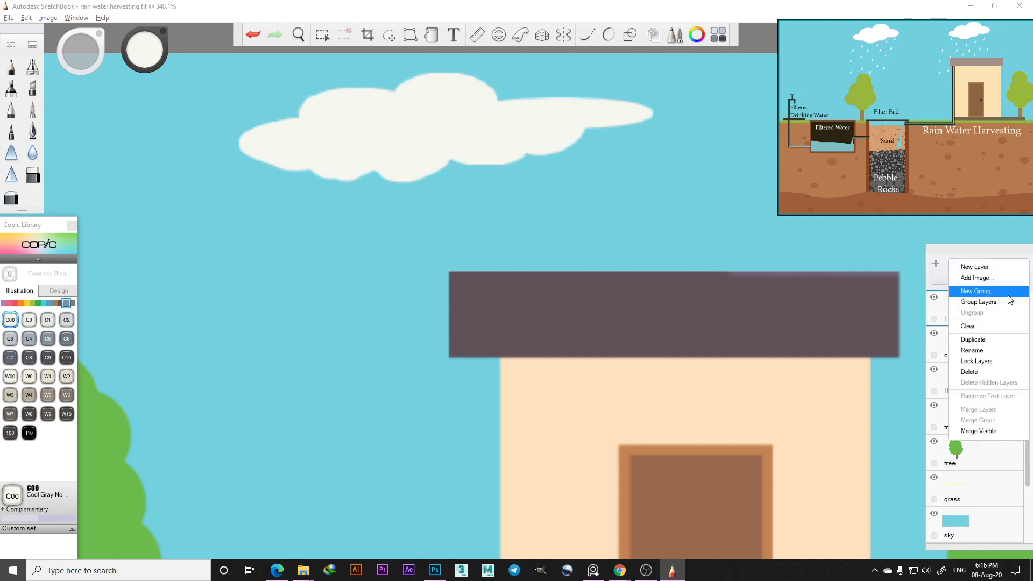
left_click(993, 376)
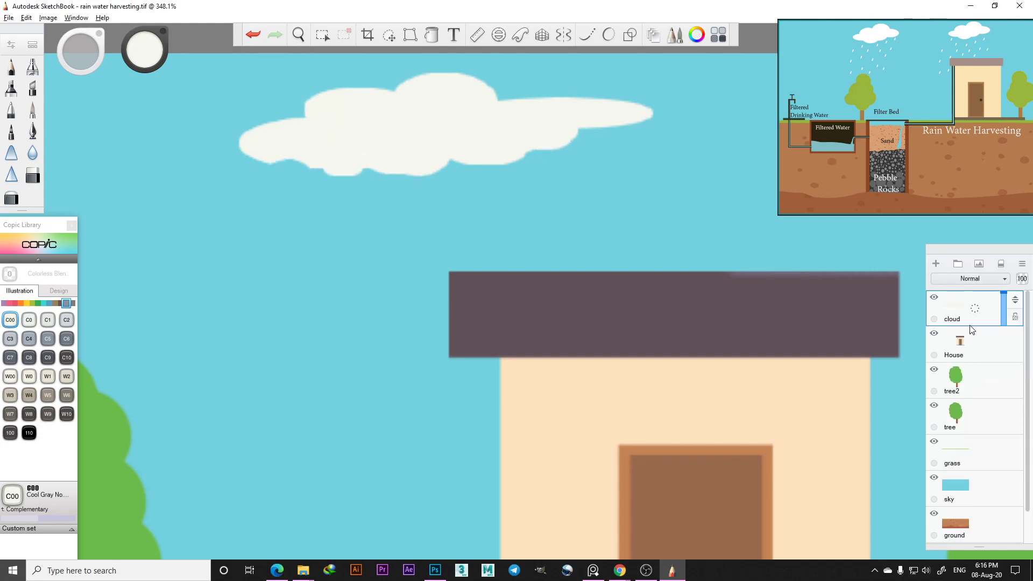
double_click(935, 299)
Step: Smooth and round the cloud's lower edge with the Glaze brush directly on the cloud layer
mouse_move(277, 169)
left_mouse_down()
mouse_move(398, 171)
mouse_move(426, 159)
mouse_move(368, 165)
left_mouse_up()
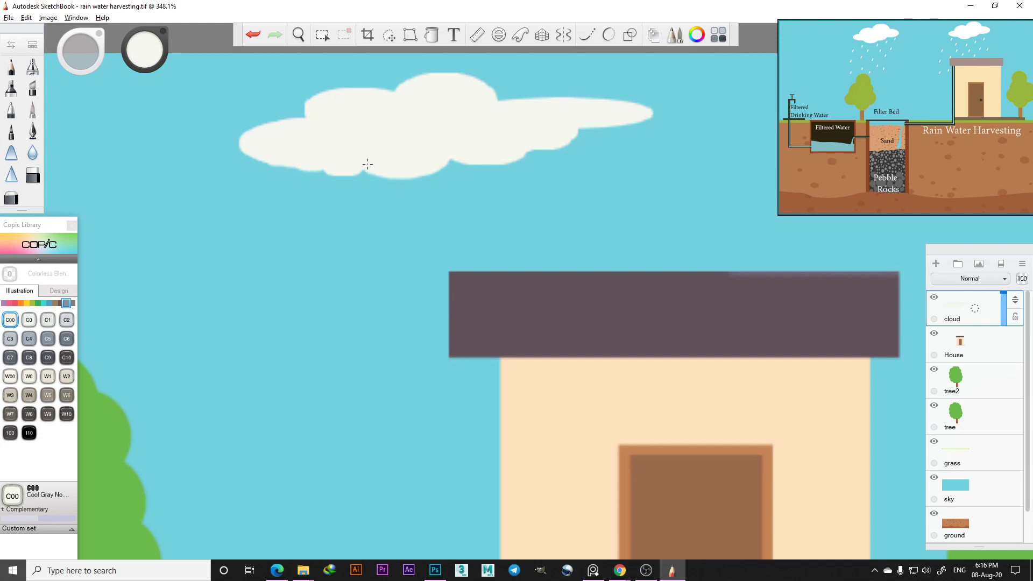
left_click_drag(526, 146, 501, 153)
left_click_drag(561, 141, 582, 118)
Step: Reduce the eraser's size and trim the lower left edge of the cloud on the cloud layer
key("e")
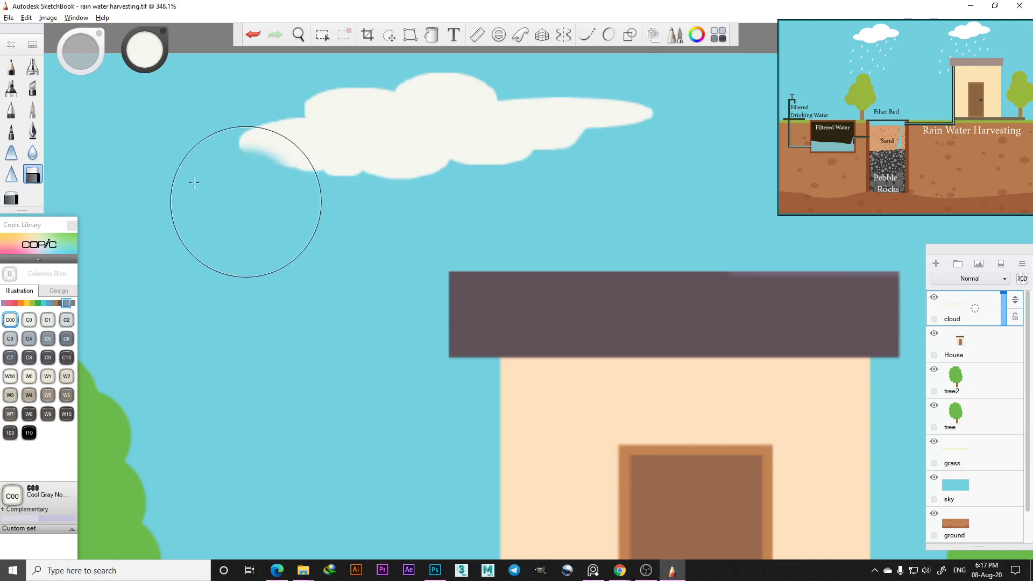
left_click_drag(81, 54, 21, 62)
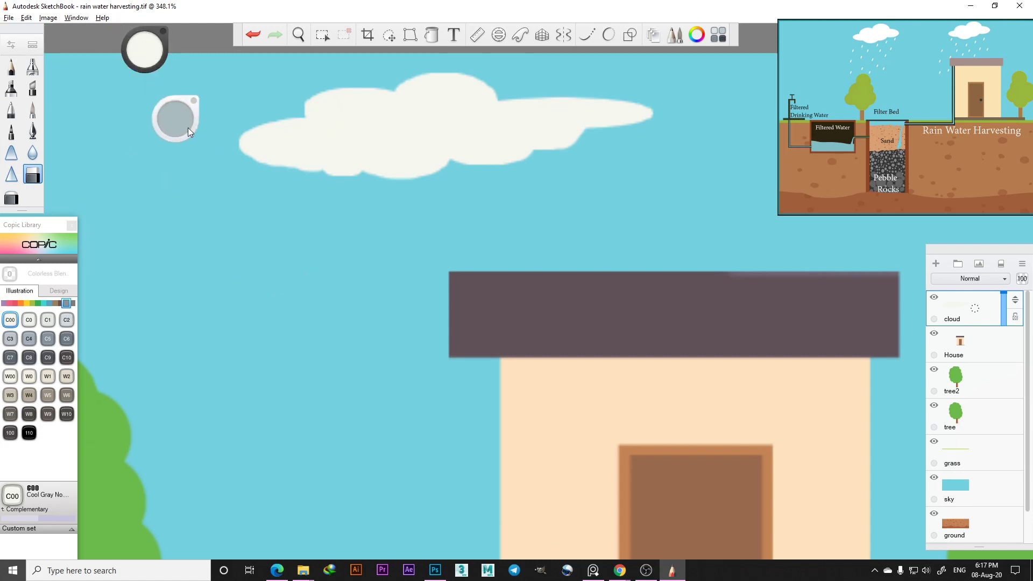
left_click_drag(163, 129, 73, 128)
left_click_drag(261, 162, 322, 175)
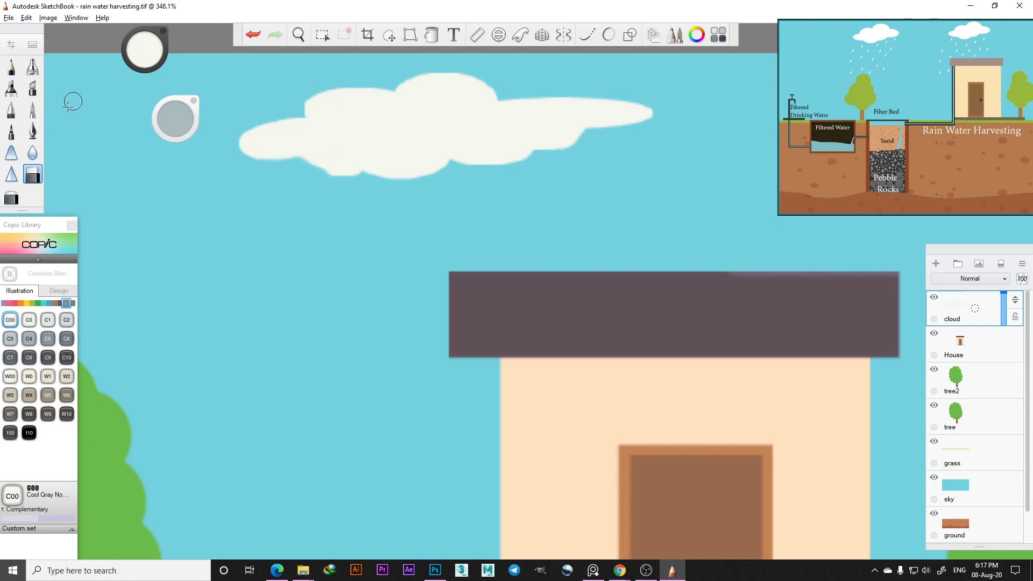
Step: Repaint the erased lower left curve of the cloud with the Pencil and the Artist set's Glaze brush
left_click(11, 67)
left_click_drag(300, 154, 308, 157)
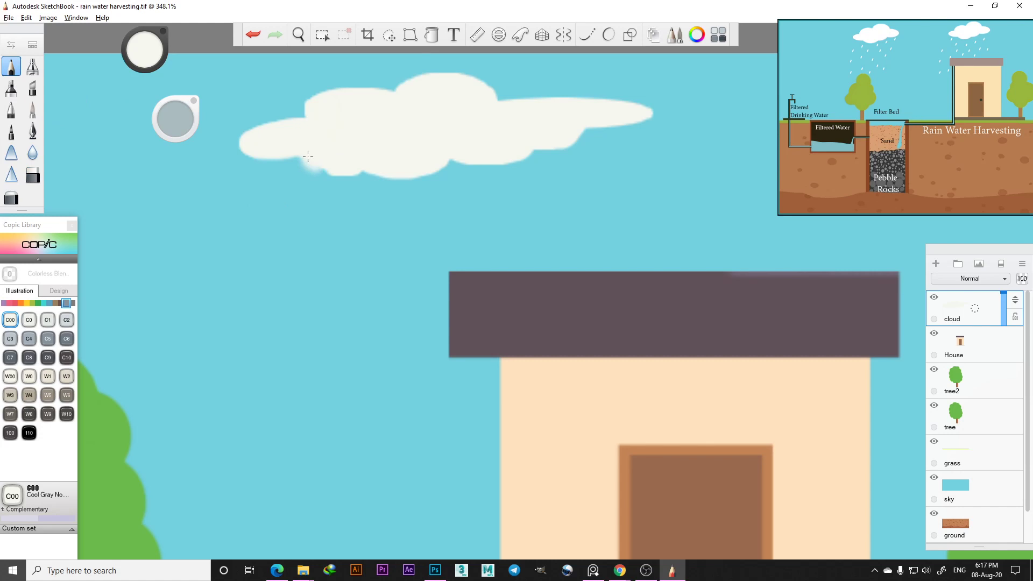
left_click(32, 44)
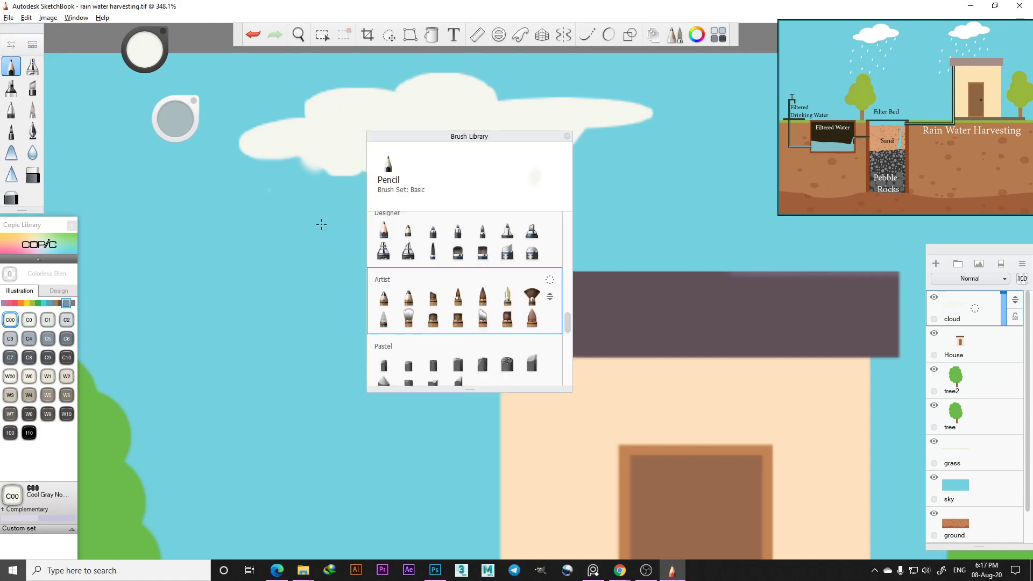
left_click(433, 318)
left_click(566, 136)
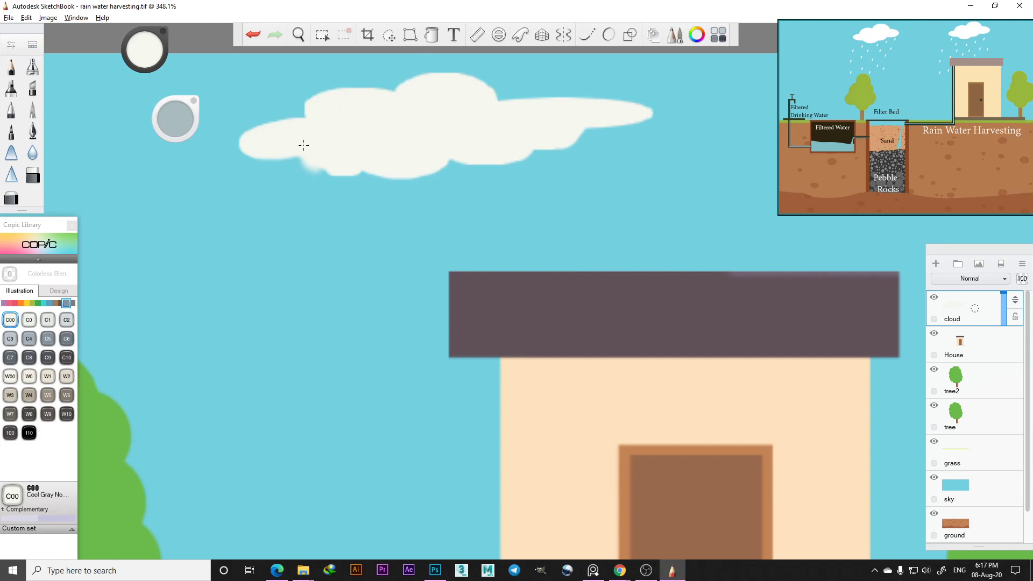
mouse_move(301, 151)
left_mouse_down()
mouse_move(340, 163)
mouse_move(318, 160)
mouse_move(342, 167)
left_mouse_up()
Step: Add a new layer above the cloud layer for a second cloud
scroll(646, 221, "down", 3)
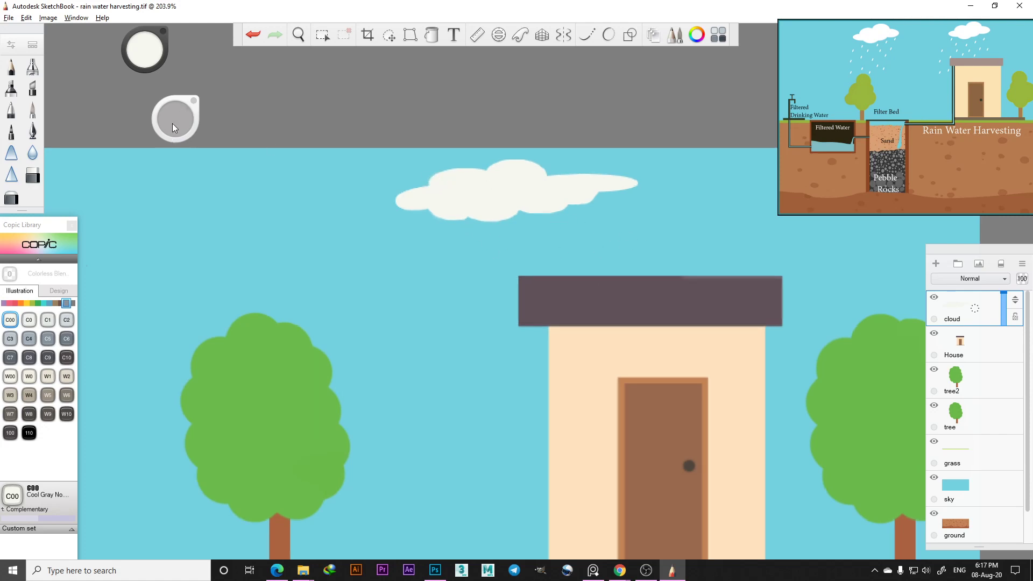
mouse_move(179, 101)
left_mouse_down()
mouse_move(133, 78)
mouse_move(88, 35)
left_mouse_up()
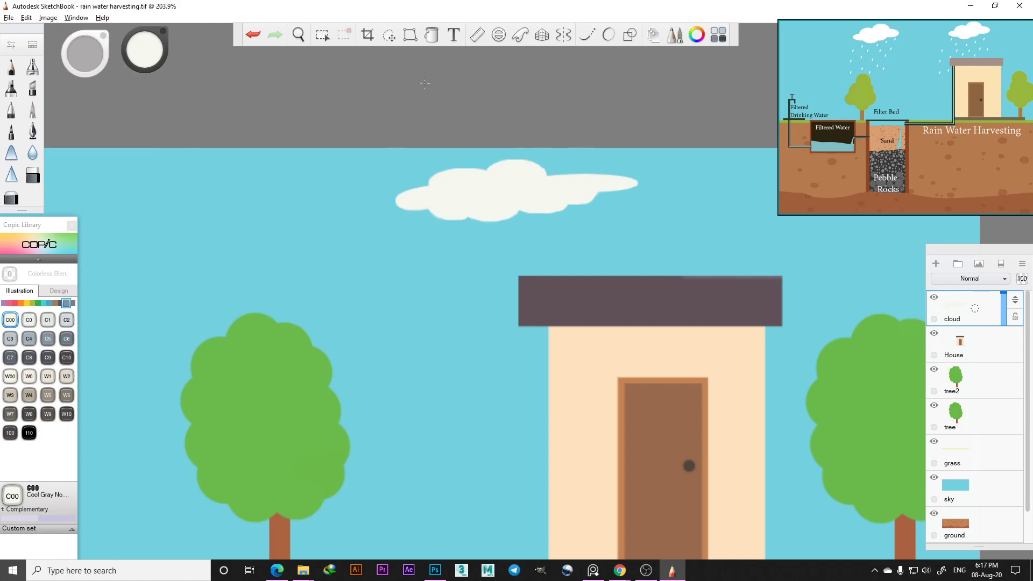
left_click(322, 36)
left_click(324, 40)
left_click(934, 278)
left_click(936, 264)
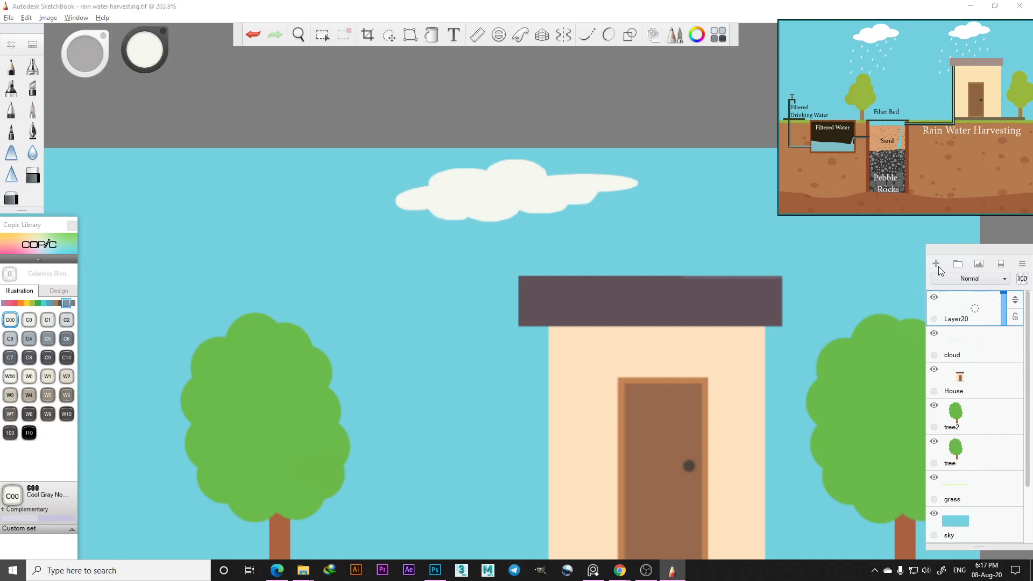
left_click(962, 318)
left_click(963, 318)
Step: Outline a second, rounder cloud above the left tree with the Artist set's Glaze brush and flood-fill it in off-white
scroll(465, 240, "down", 5)
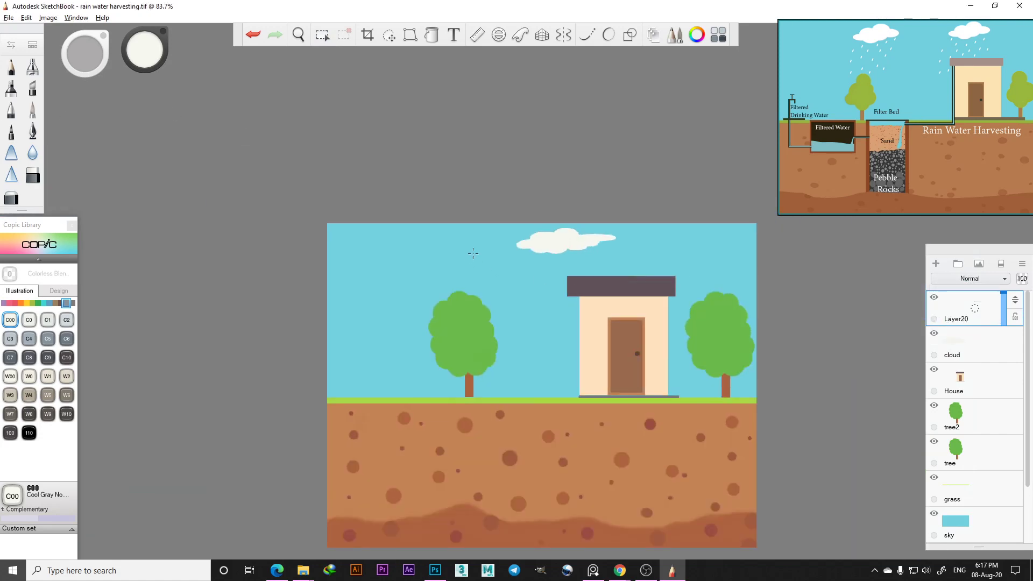
scroll(415, 237, "up", 2)
scroll(415, 237, "up", 1)
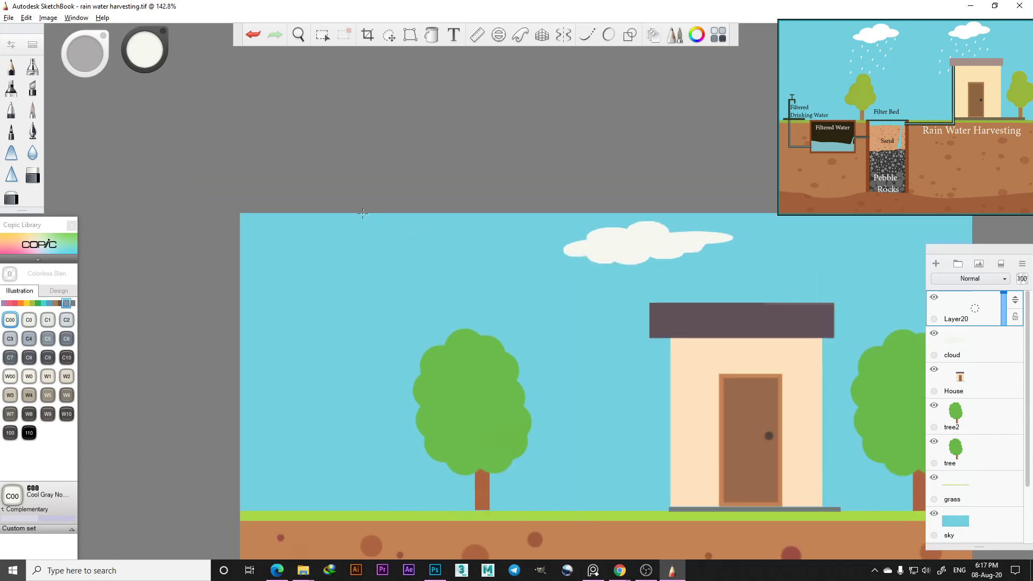
left_click(33, 44)
left_click(429, 322)
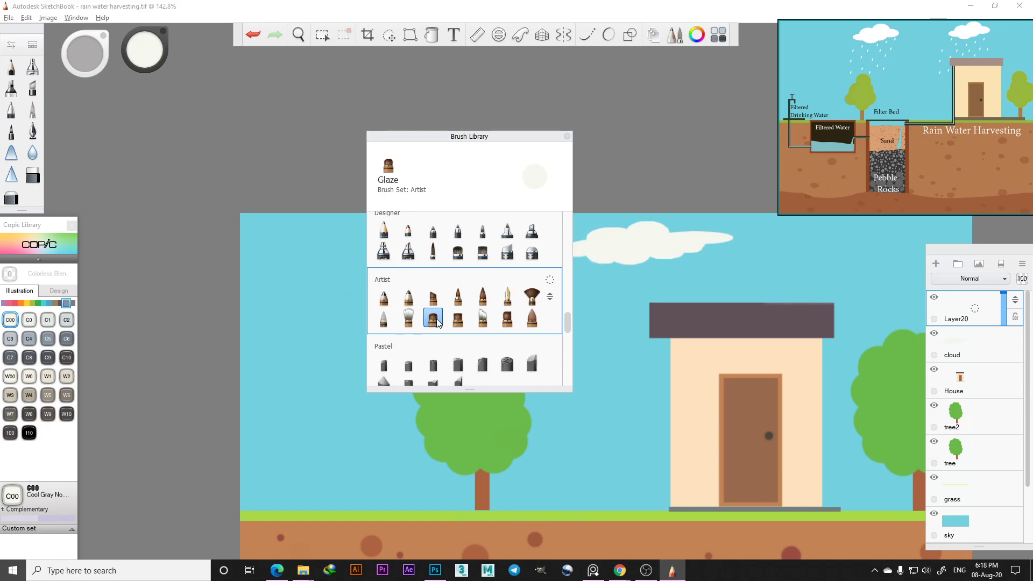
left_click(567, 136)
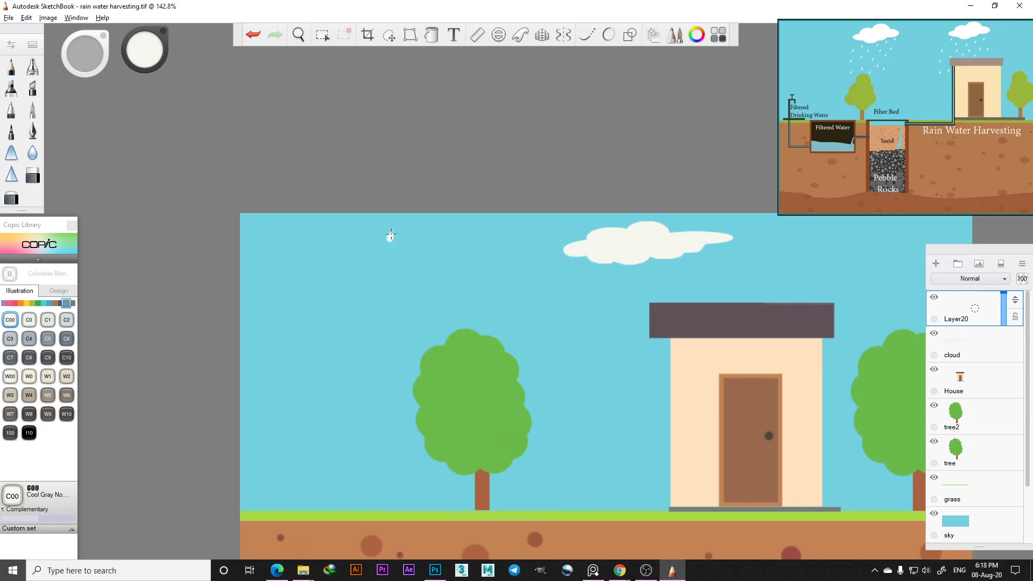
left_click_drag(391, 235, 415, 229)
left_click_drag(428, 231, 477, 245)
mouse_move(389, 241)
left_mouse_down()
mouse_move(372, 237)
mouse_move(365, 254)
mouse_move(399, 271)
mouse_move(411, 262)
mouse_move(464, 265)
left_mouse_up()
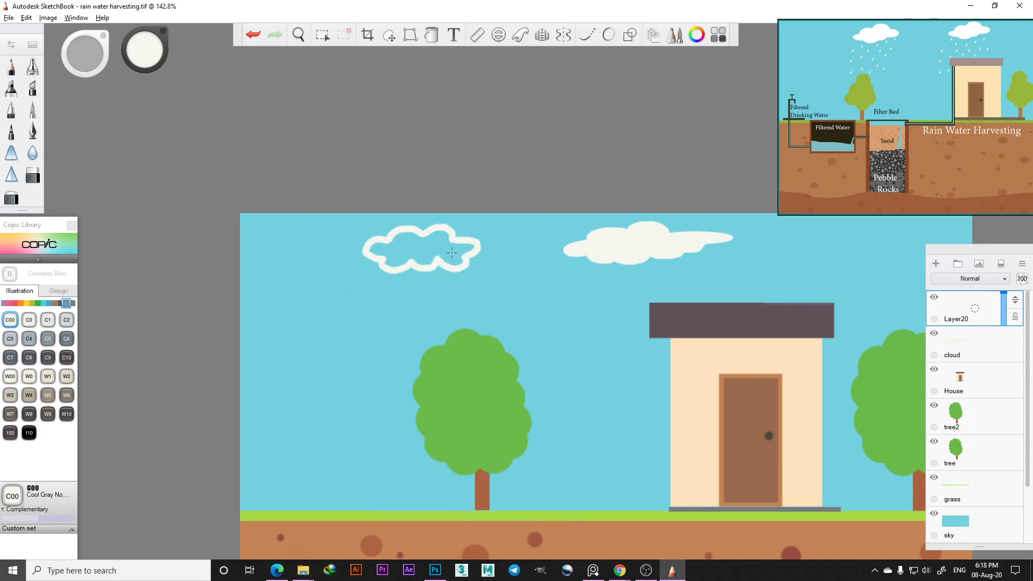
left_click(431, 34)
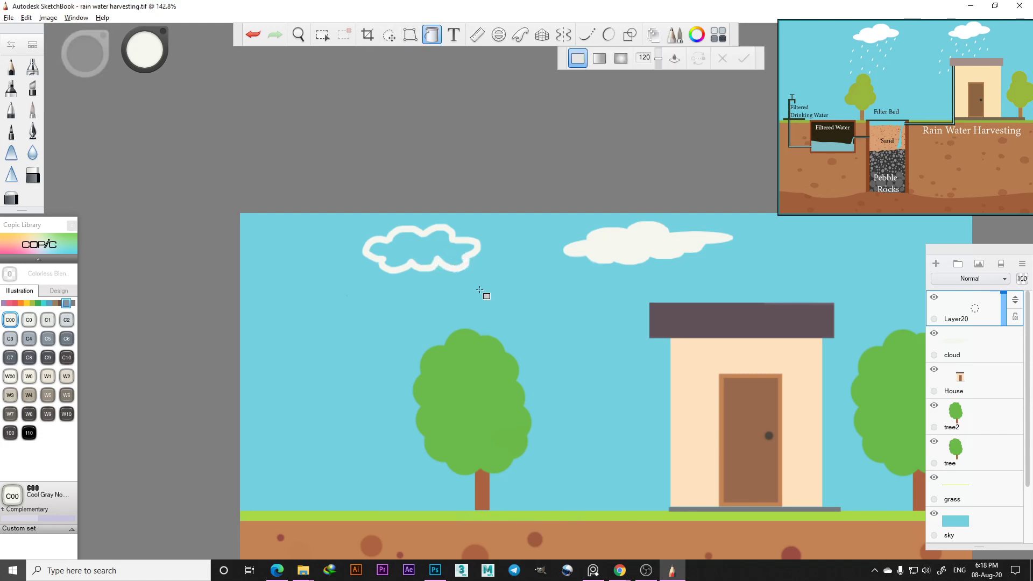
left_click(419, 252)
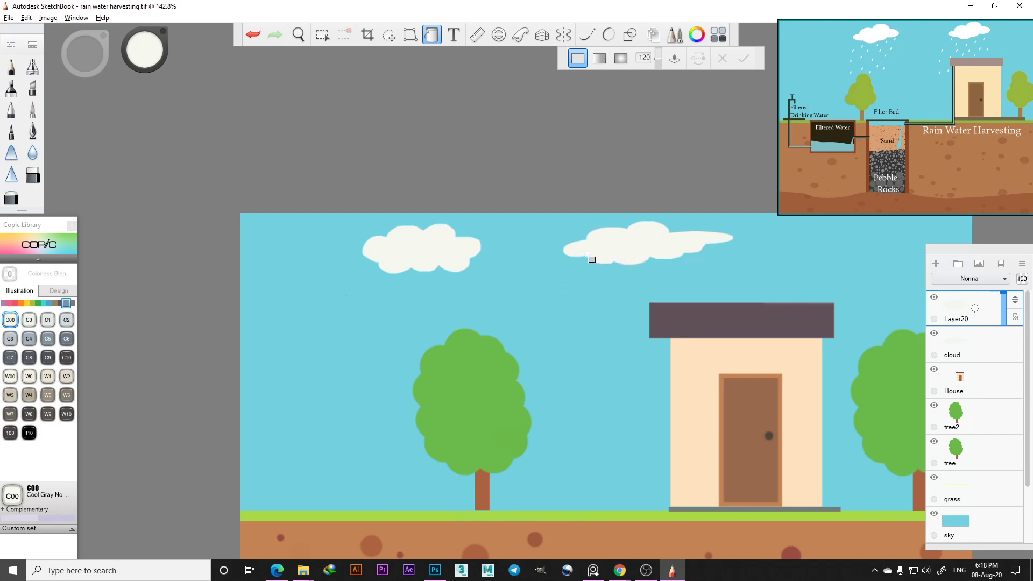
Step: Try drawing and filling a cloud beside the left tree with the Pencil, and undo the test
left_click(10, 66)
mouse_move(275, 320)
left_mouse_down()
mouse_move(309, 312)
mouse_move(355, 369)
left_mouse_up()
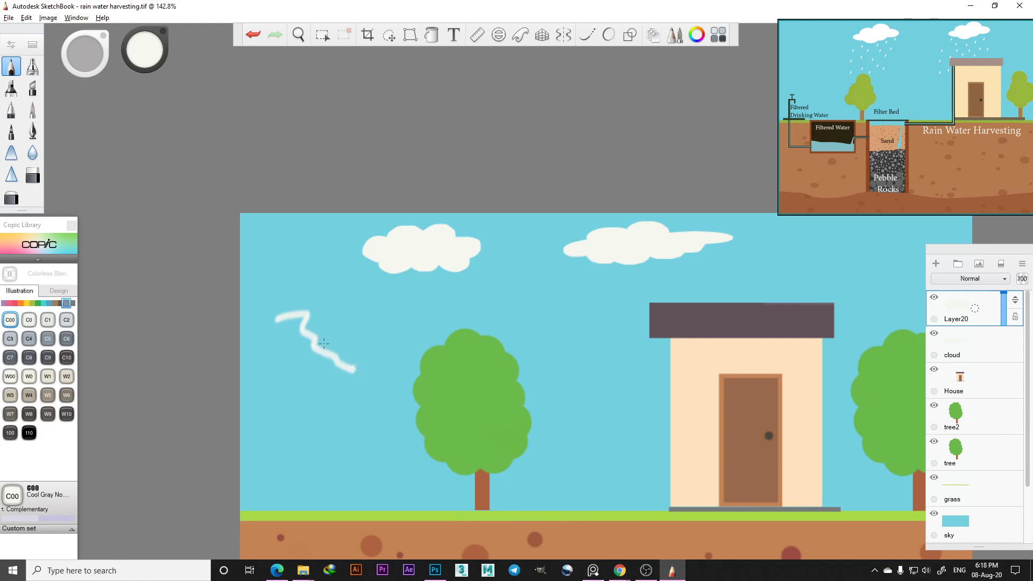
left_click(253, 35)
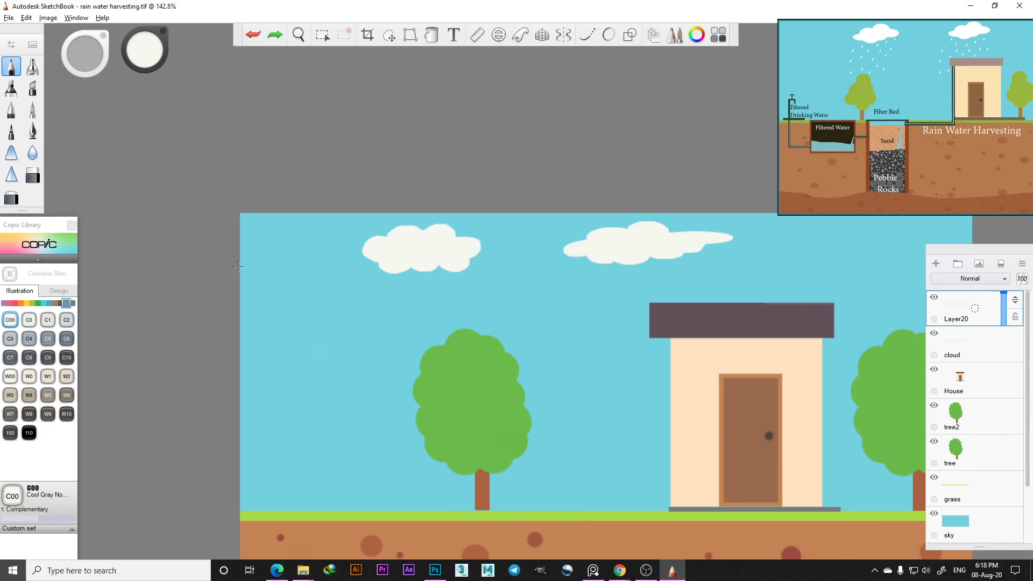
mouse_move(285, 329)
left_mouse_down()
mouse_move(359, 314)
mouse_move(364, 355)
mouse_move(311, 371)
mouse_move(263, 355)
mouse_move(290, 323)
left_mouse_up()
left_click(431, 35)
left_click(320, 332)
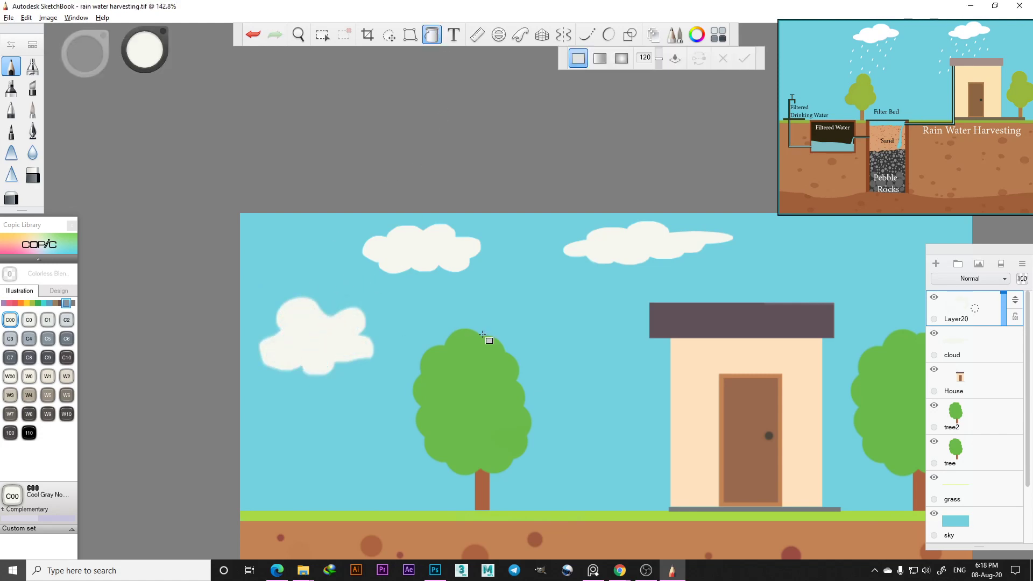
left_click(251, 37)
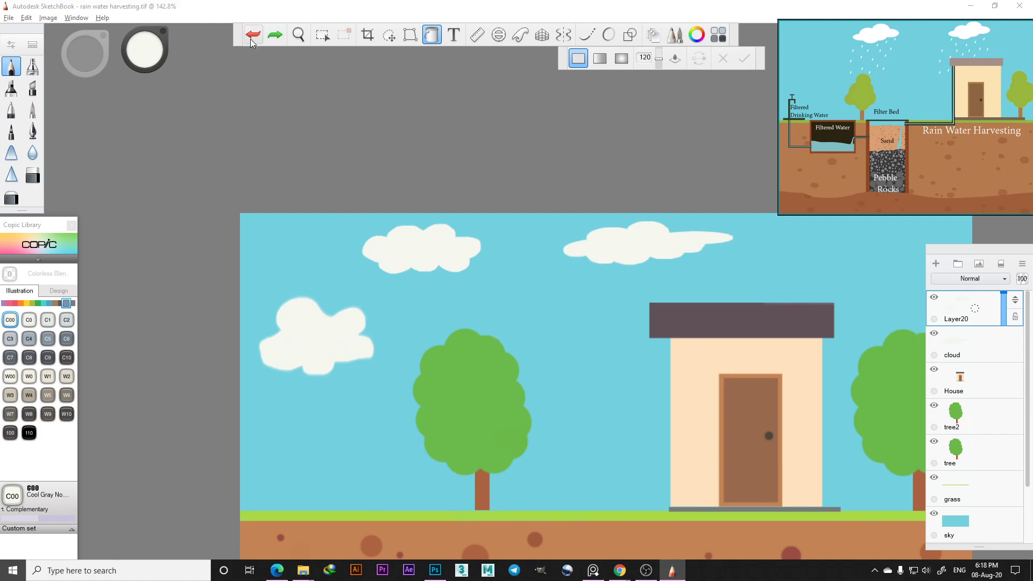
left_click(250, 39)
left_click(250, 39)
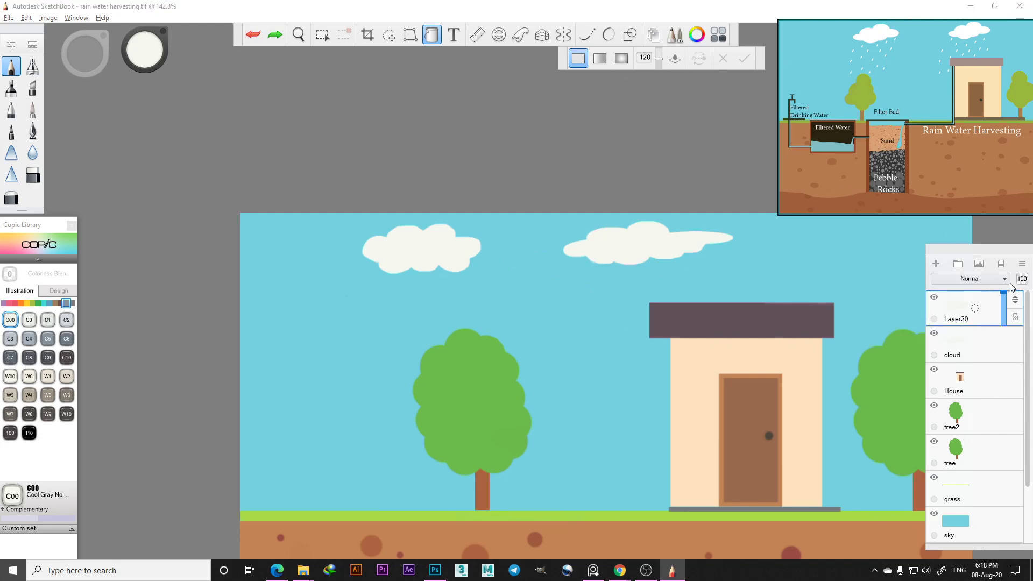
Step: Rename the second cloud's layer to "cloud2"
left_click(1022, 265)
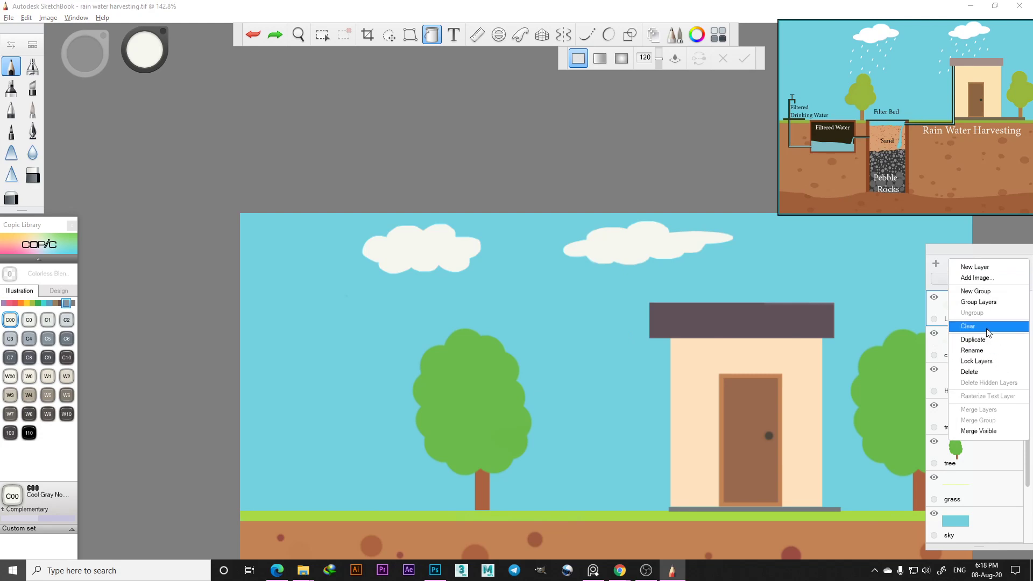
left_click(989, 350)
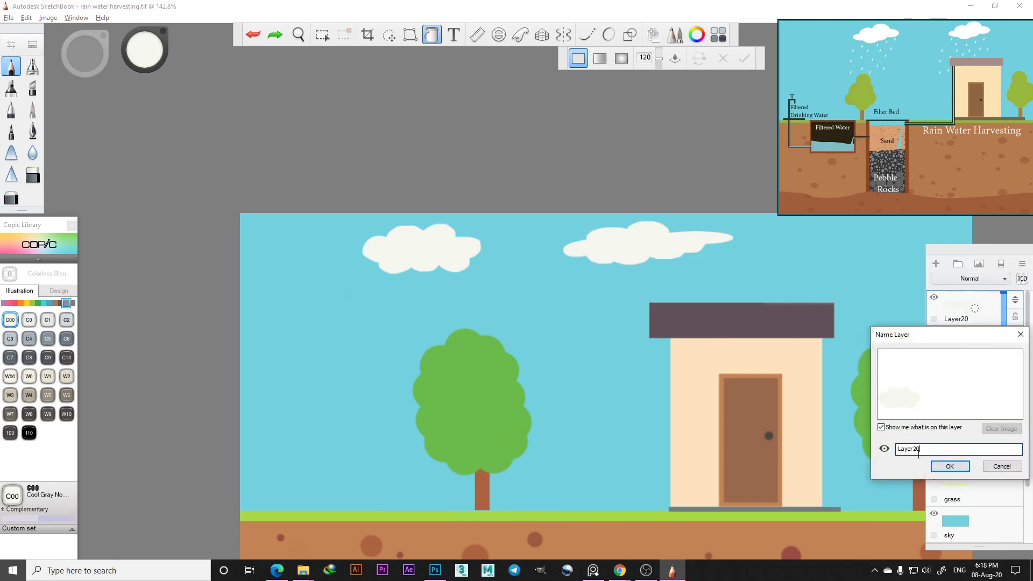
type("cloud2")
key("Return")
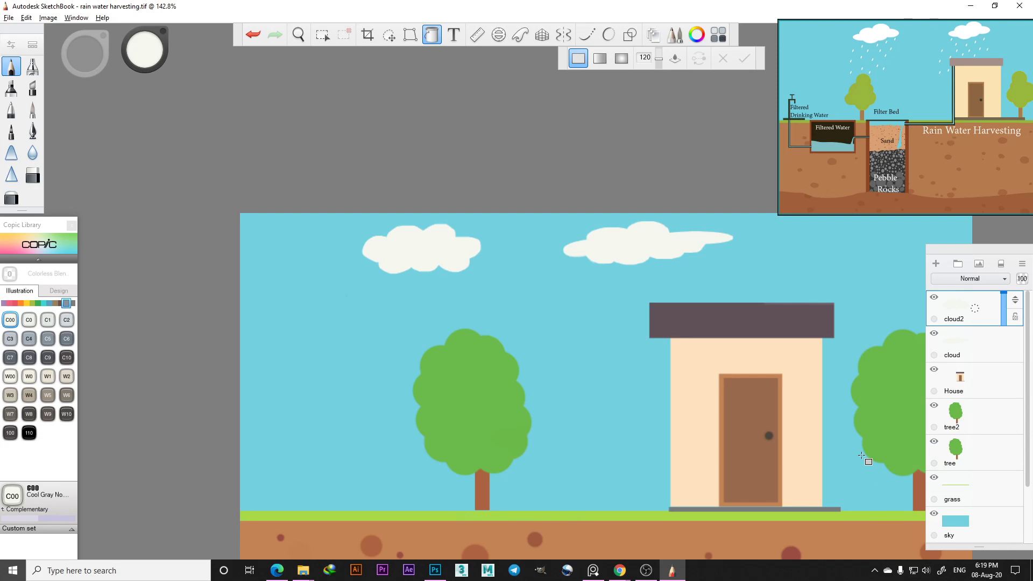
Step: Handwrite the note "ctrl+S save" in the sky beside the left tree with the Pencil
left_click(12, 66)
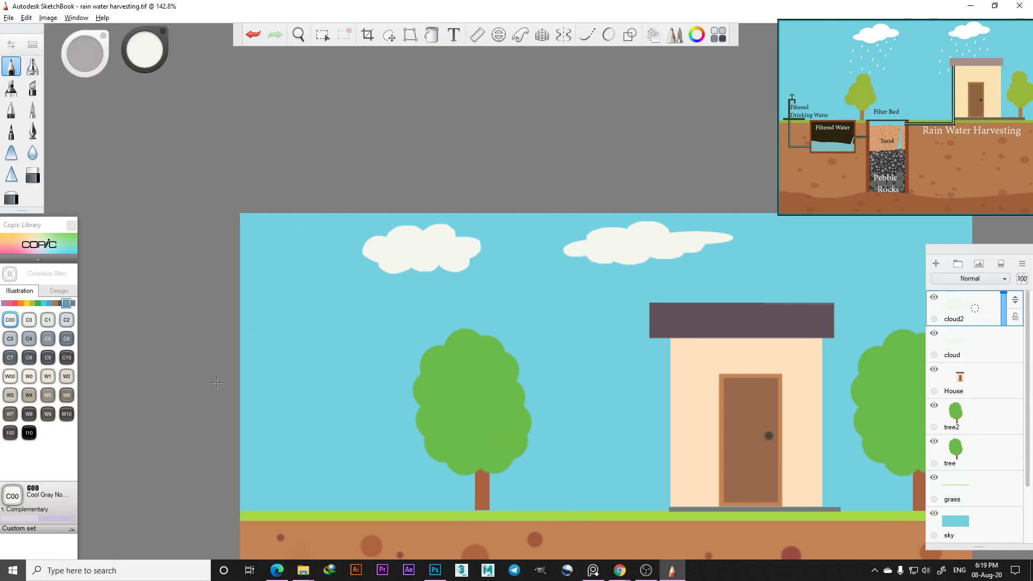
mouse_move(254, 343)
left_mouse_down()
mouse_move(242, 351)
mouse_move(277, 360)
left_mouse_up()
mouse_move(276, 322)
left_mouse_down()
mouse_move(279, 362)
mouse_move(309, 336)
mouse_move(322, 361)
left_mouse_up()
mouse_move(328, 315)
left_mouse_down()
mouse_move(340, 355)
mouse_move(380, 340)
mouse_move(368, 360)
left_mouse_up()
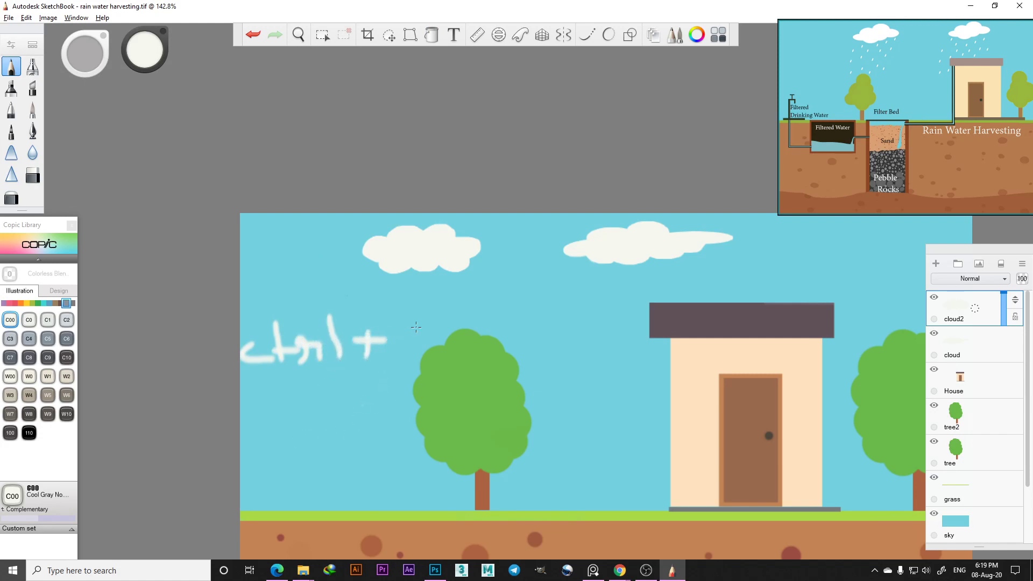
mouse_move(420, 323)
left_mouse_down()
mouse_move(403, 332)
mouse_move(422, 348)
mouse_move(396, 349)
left_mouse_up()
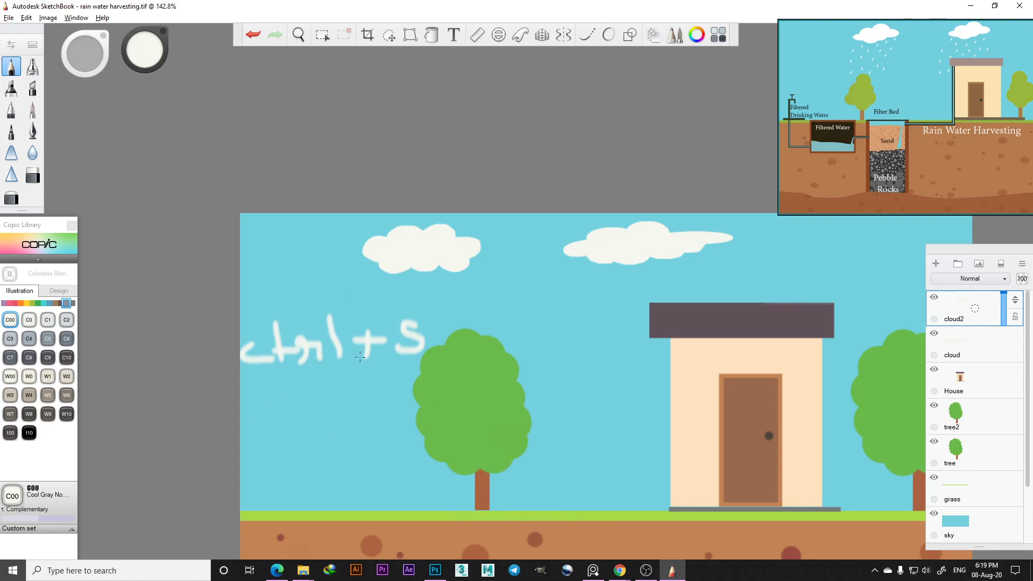
mouse_move(277, 392)
left_mouse_down()
mouse_move(265, 415)
mouse_move(307, 396)
mouse_move(313, 412)
mouse_move(330, 410)
mouse_move(339, 391)
mouse_move(373, 412)
left_mouse_up()
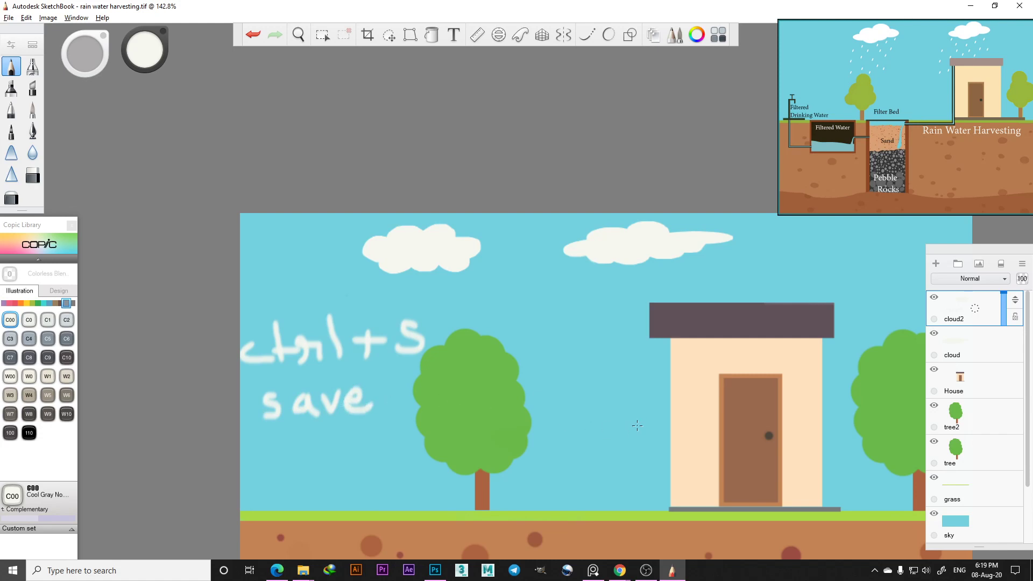
Step: Undo all strokes of the handwritten save note
left_click(255, 38)
left_click(255, 37)
left_click(255, 38)
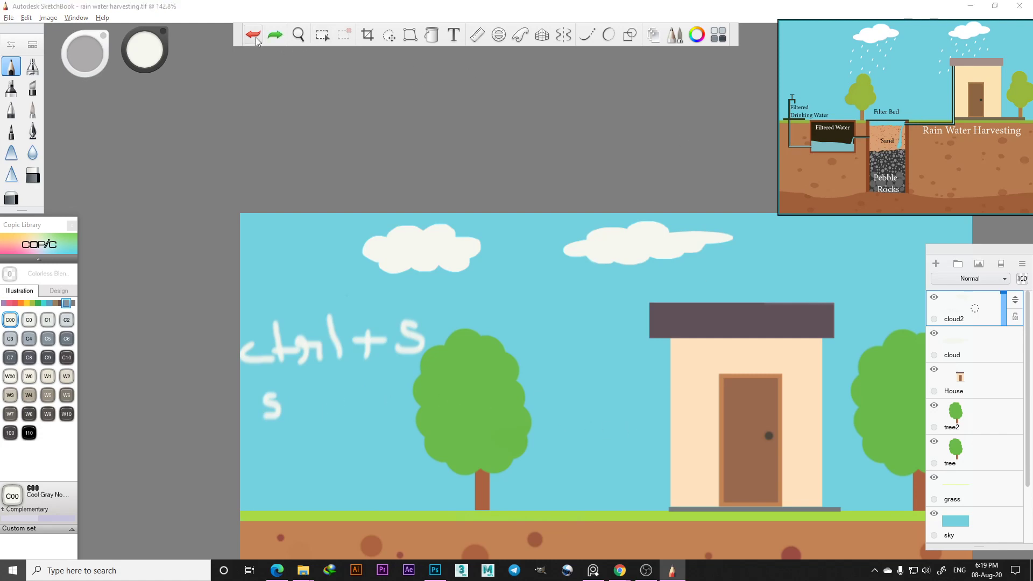
left_click(255, 37)
left_click(255, 38)
left_click(256, 39)
left_click(256, 38)
left_click(256, 39)
left_click(256, 39)
left_click(256, 39)
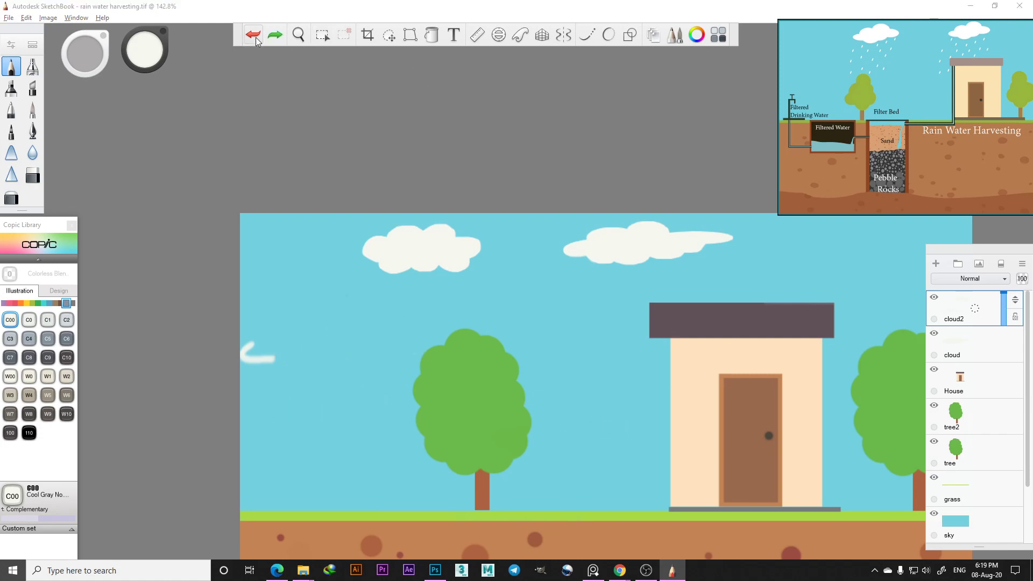
left_click(256, 39)
Step: Enclose the elongated cloud above the house in a rectangular selection
scroll(520, 219, "down", 5)
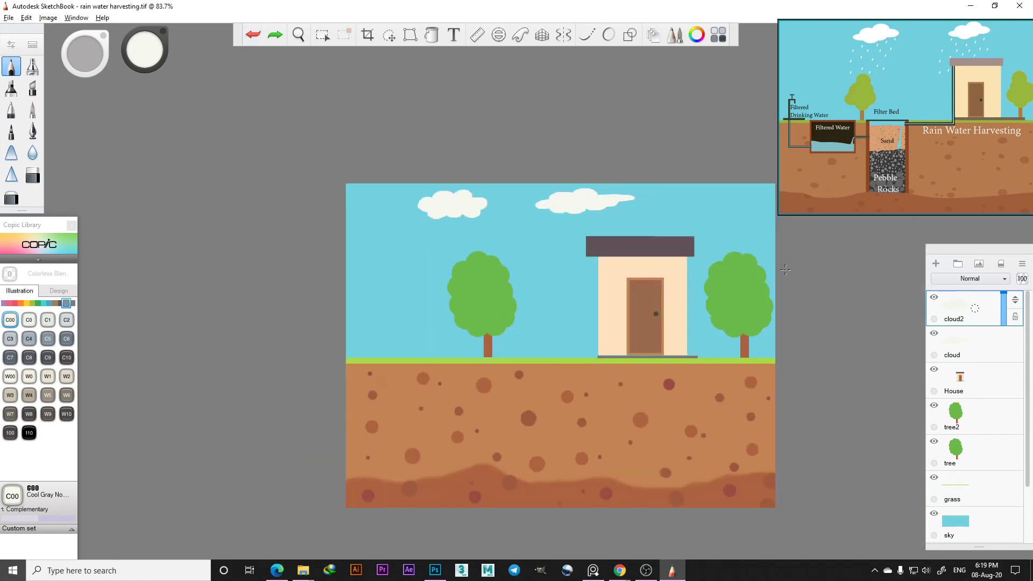
scroll(755, 263, "up", 5)
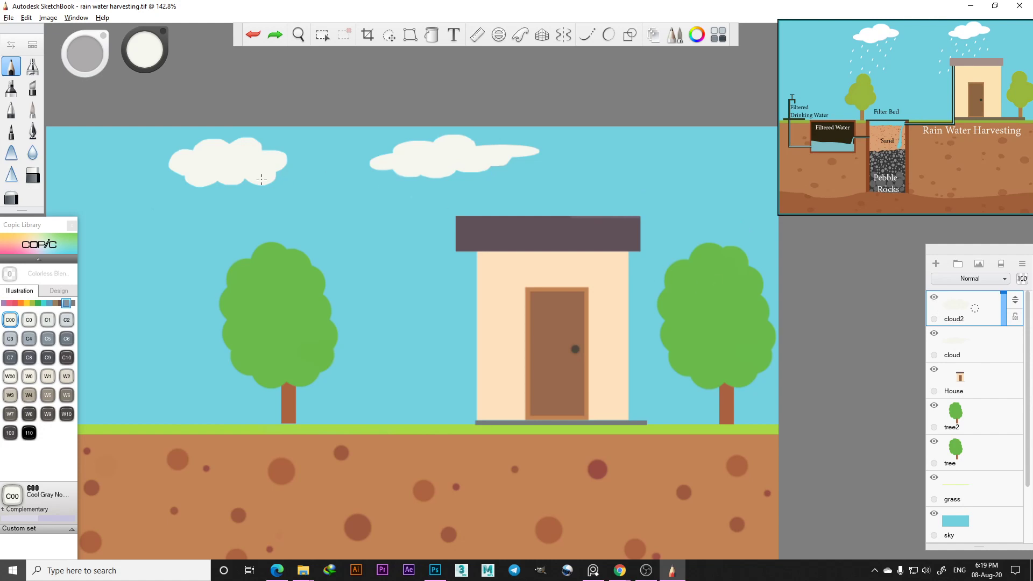
left_click(322, 35)
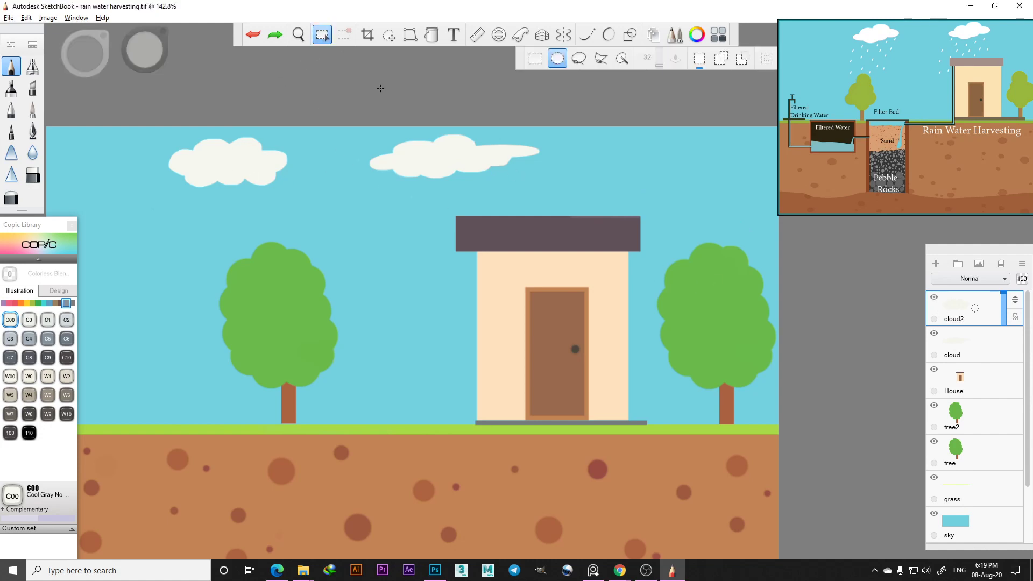
left_click_drag(365, 127, 446, 170)
left_click_drag(339, 129, 434, 156)
left_click(535, 58)
left_click_drag(576, 129, 447, 176)
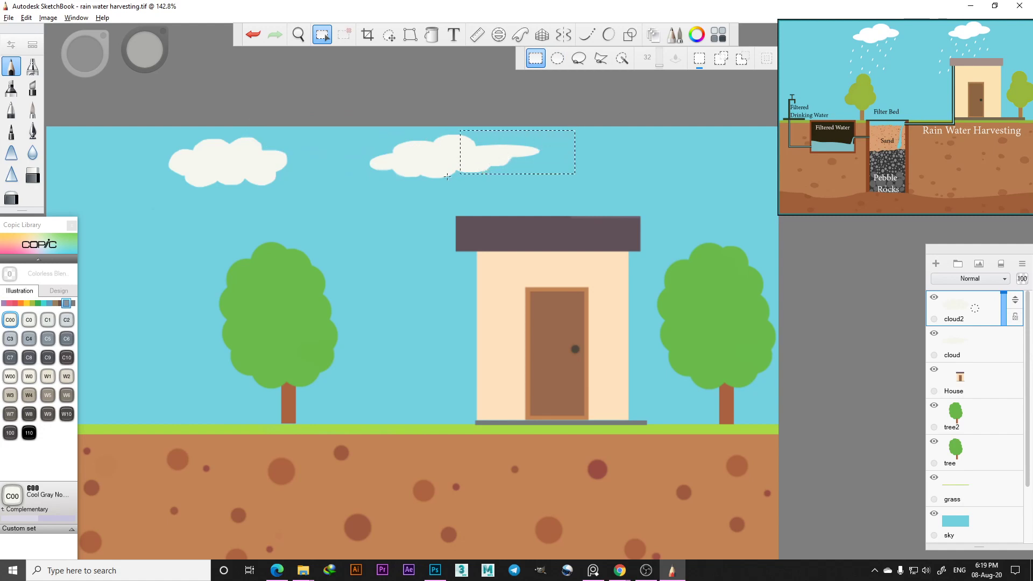
left_click_drag(376, 192, 371, 189)
left_click_drag(605, 128, 361, 187)
mouse_move(466, 161)
left_mouse_down()
mouse_move(507, 162)
mouse_move(452, 161)
left_mouse_up()
Step: Toggle the cloud layer's visibility to identify its contents and make that layer active
left_click(934, 335)
left_click(934, 335)
left_click(963, 350)
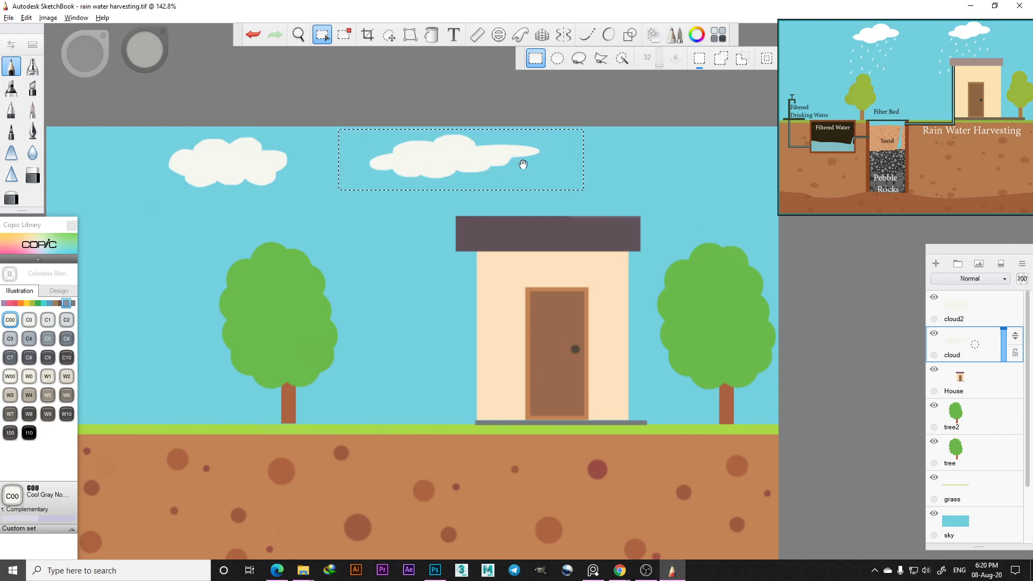
Step: Shrink the elongated cloud slightly and reposition it further right and higher above the house with Quick Transform
left_click(388, 34)
left_click_drag(522, 159, 575, 145)
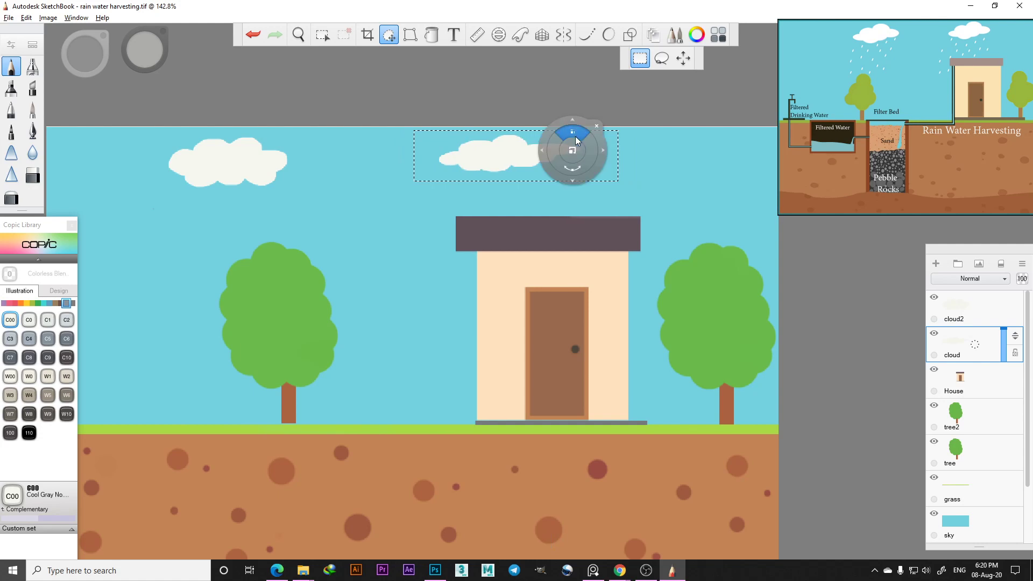
mouse_move(574, 120)
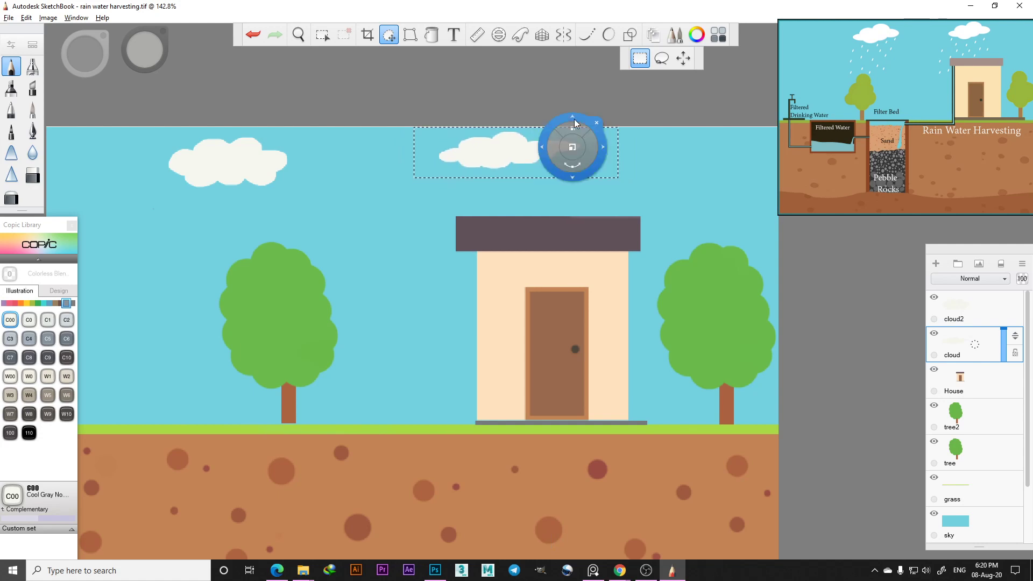
mouse_move(574, 158)
left_mouse_down()
mouse_move(576, 172)
mouse_move(567, 160)
mouse_move(532, 161)
mouse_move(554, 158)
left_mouse_up()
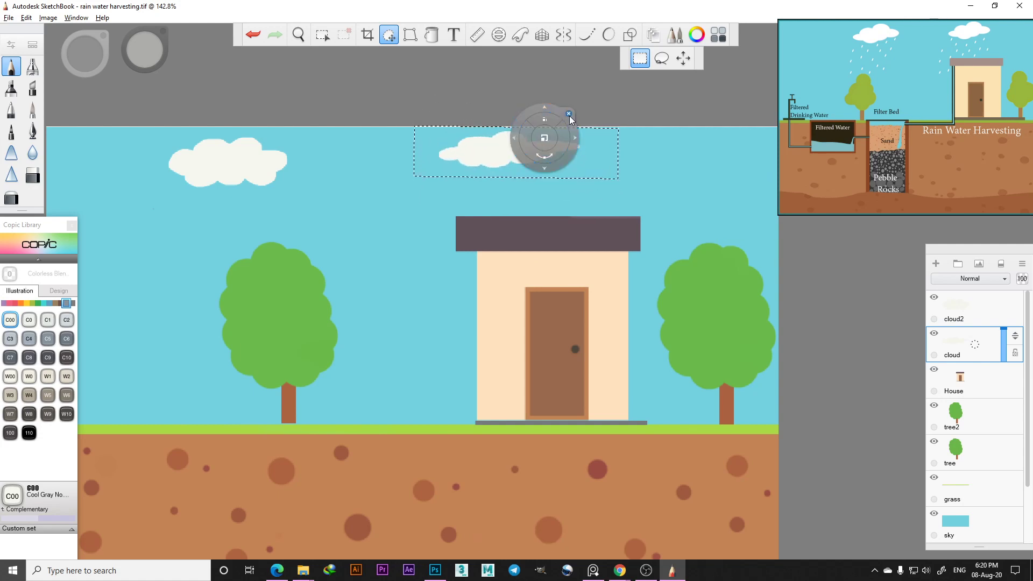
left_click(658, 124)
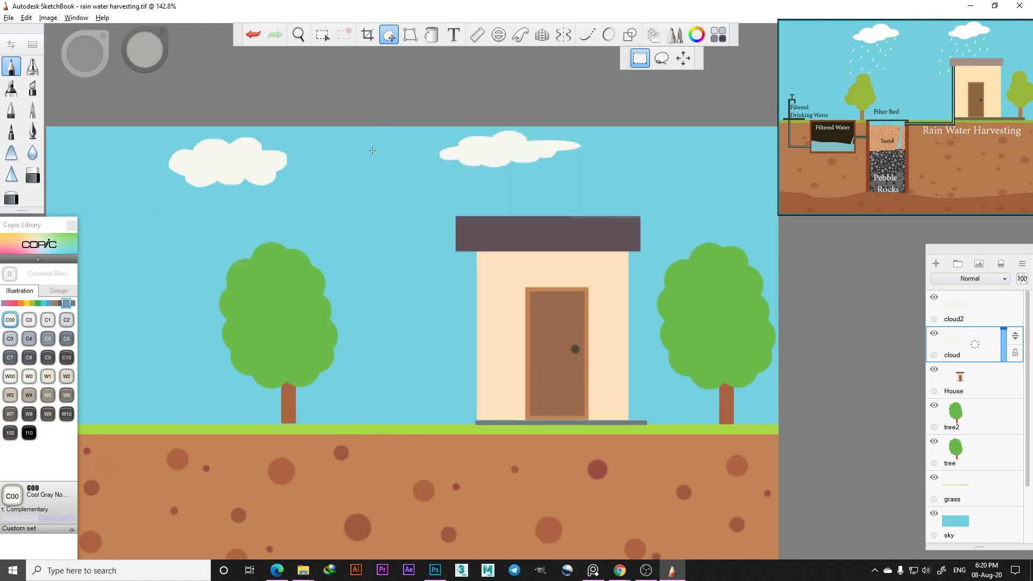
key("ctrl+alt+0")
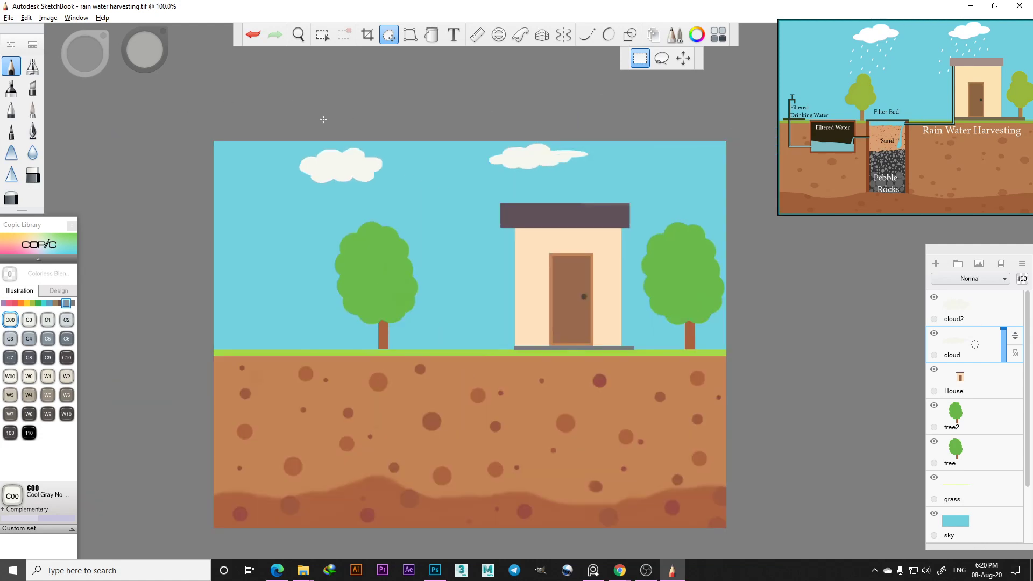
scroll(322, 119, "up", 2)
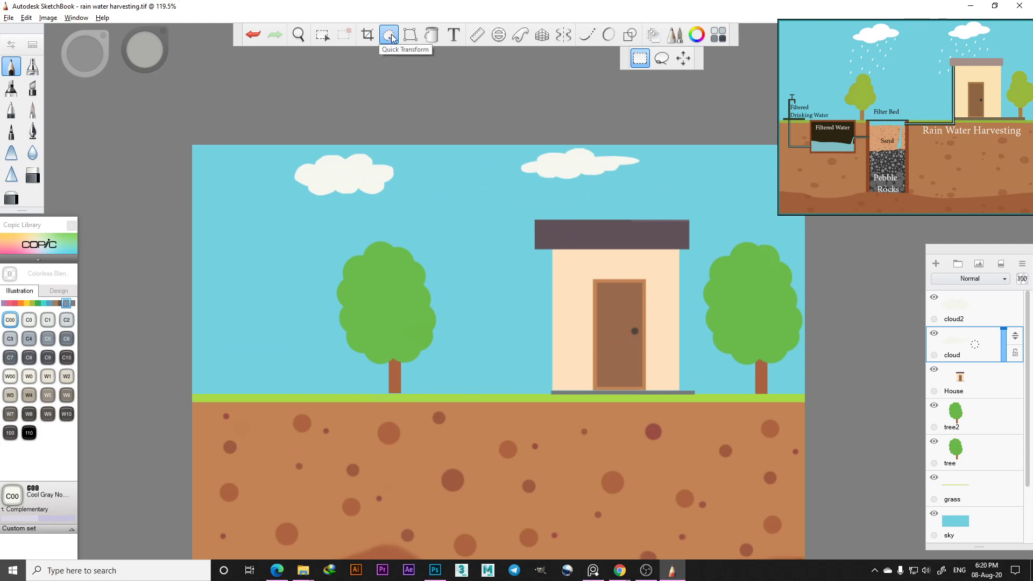
left_click(402, 61)
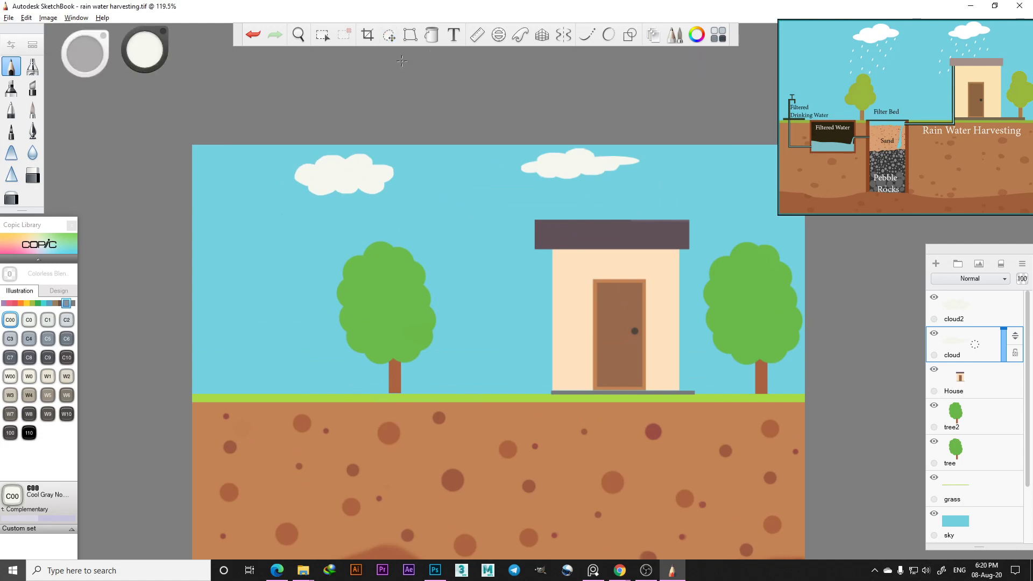
Step: On the cloud2 layer, shrink the puffy cloud slightly and shift it right and up above the left tree with Quick Transform
left_click(977, 320)
left_click_drag(287, 148, 408, 197)
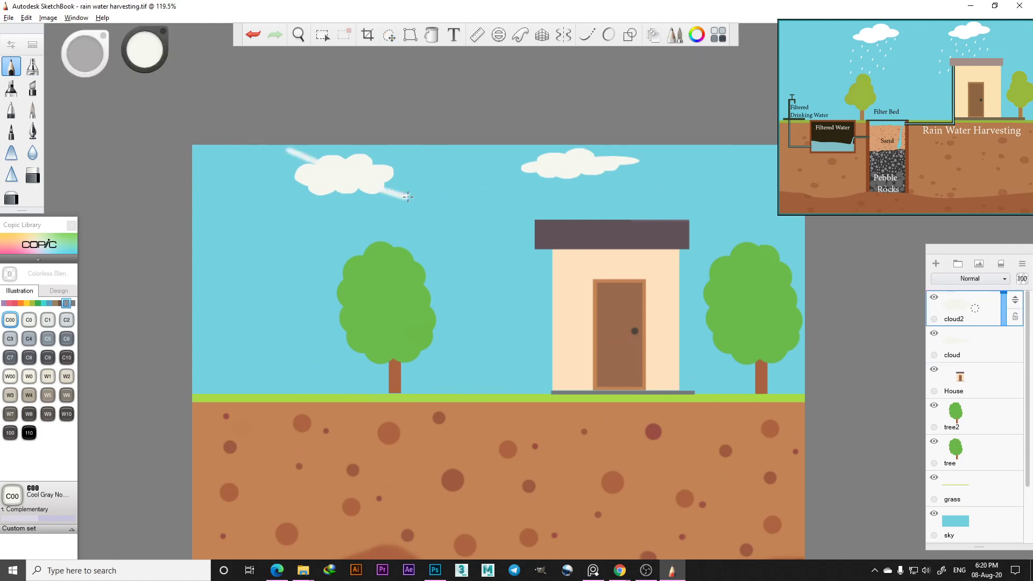
left_click(247, 34)
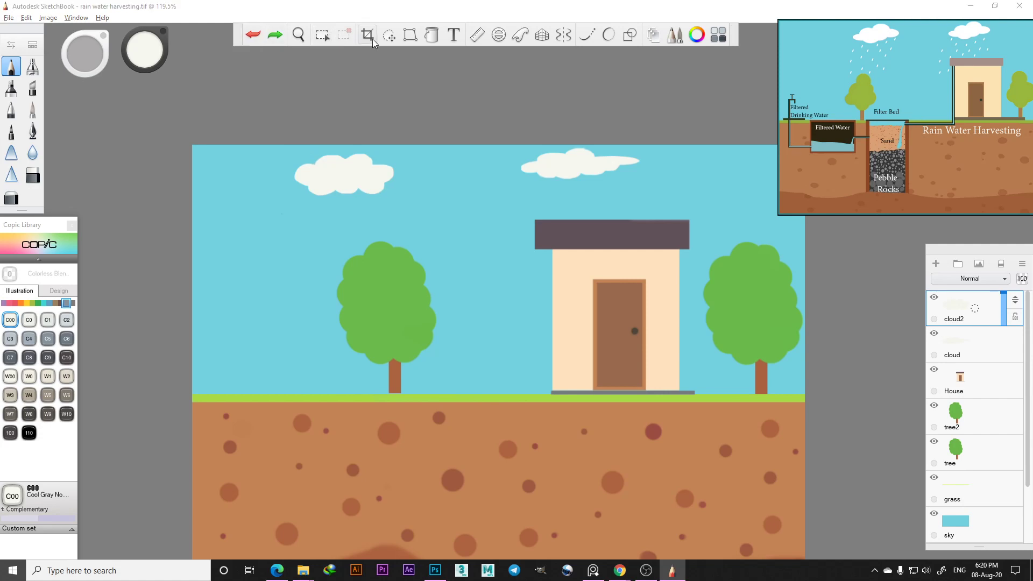
left_click(389, 34)
mouse_move(283, 147)
left_mouse_down()
mouse_move(416, 200)
mouse_move(608, 109)
mouse_move(382, 186)
mouse_move(399, 155)
mouse_move(398, 191)
left_mouse_up()
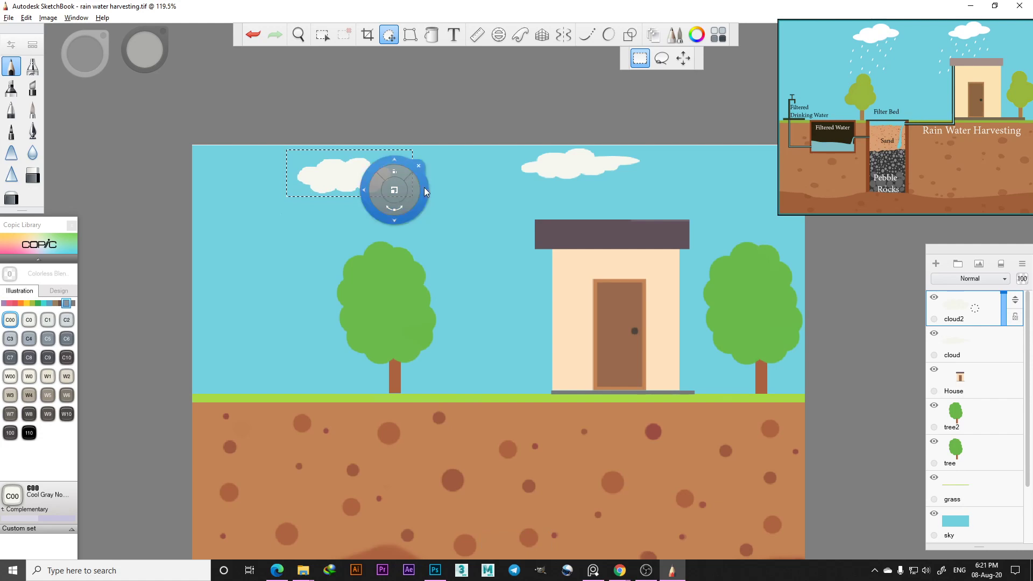
left_click_drag(434, 184, 445, 179)
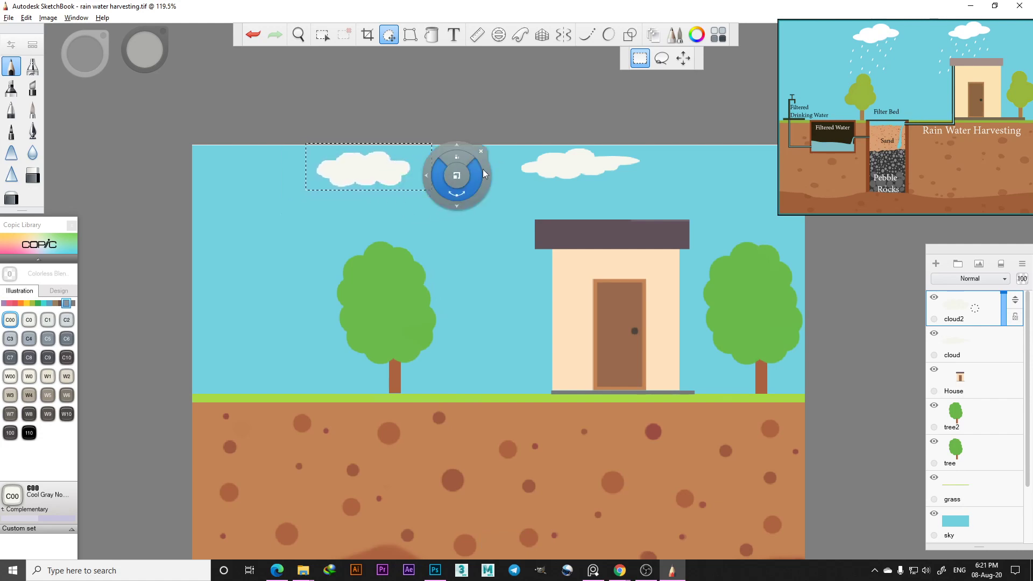
left_click(485, 150)
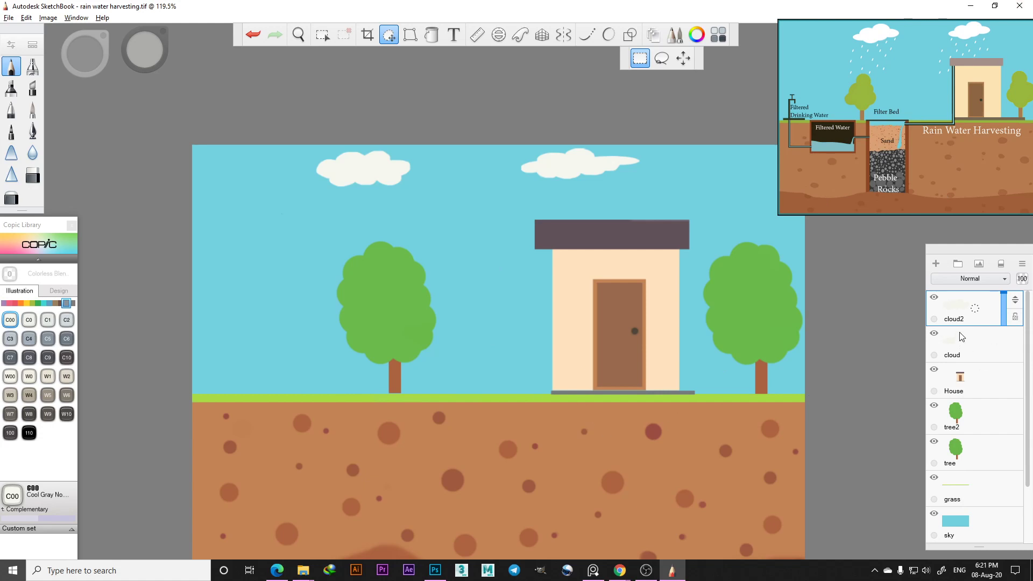
Step: Add a new layer above cloud2 and name it Pipe
left_click(935, 263)
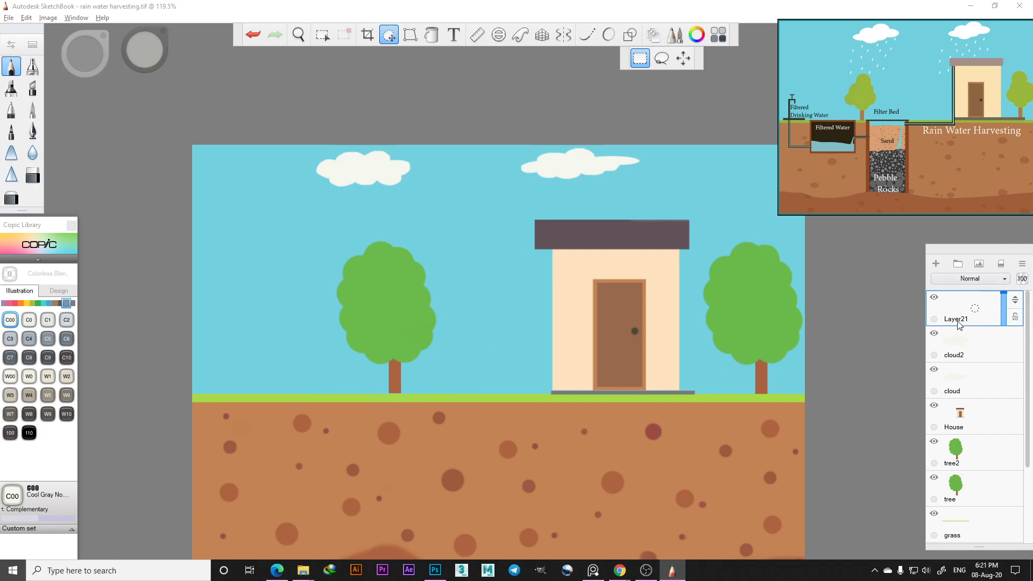
left_click_drag(957, 322, 987, 326)
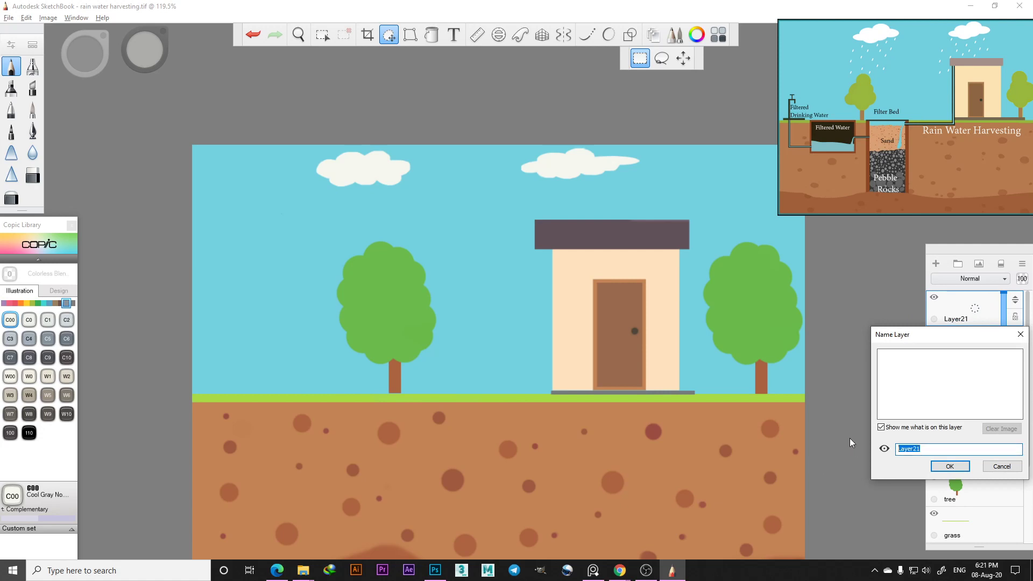
type("Pipe")
key("Return")
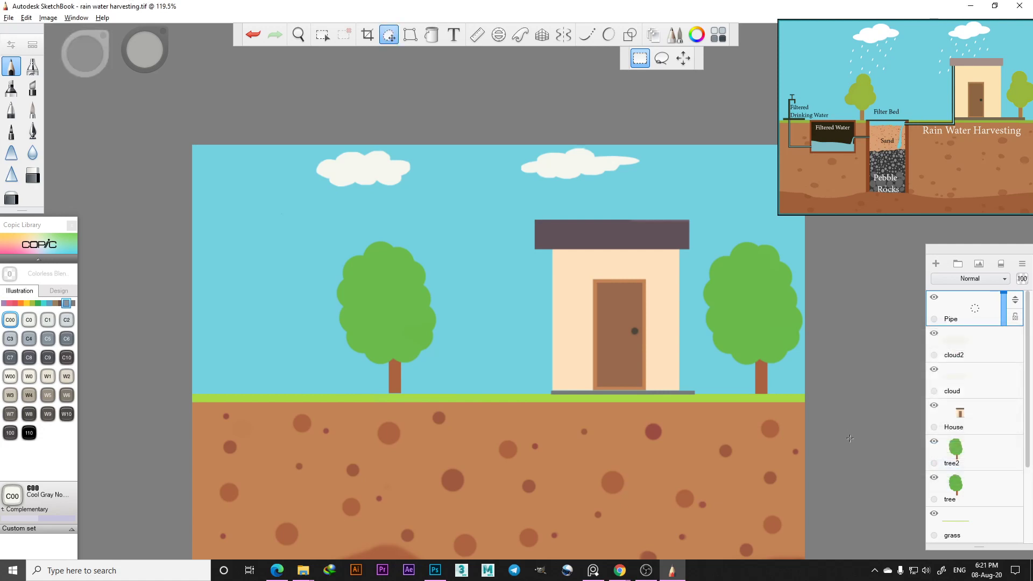
Step: Draw a narrow vertical pipe along the house's left wall, from roof into soil, as a rectangular selection solid-filled with Copic W8 Warm Gray
scroll(603, 487, "up", 4)
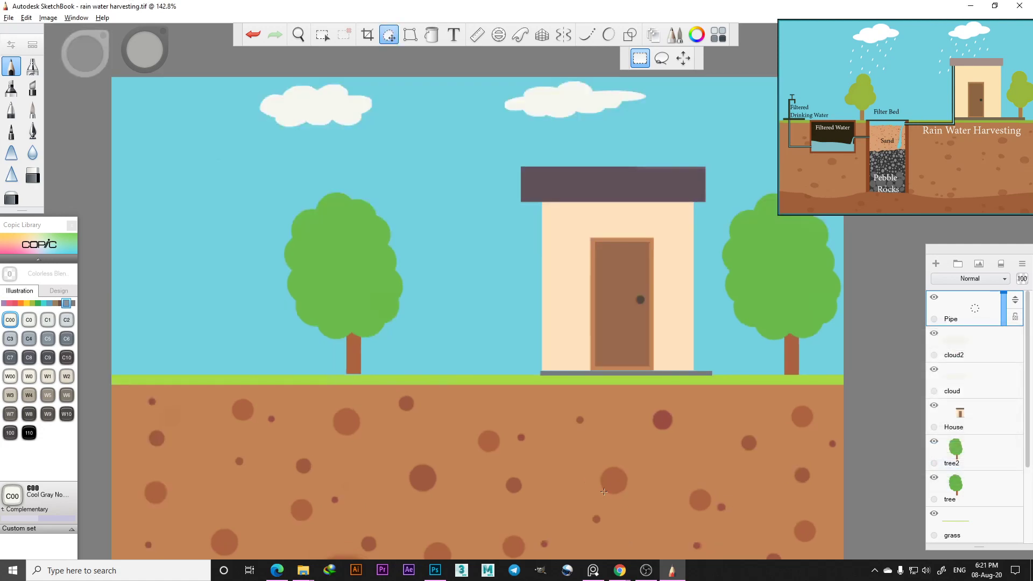
left_click(329, 39)
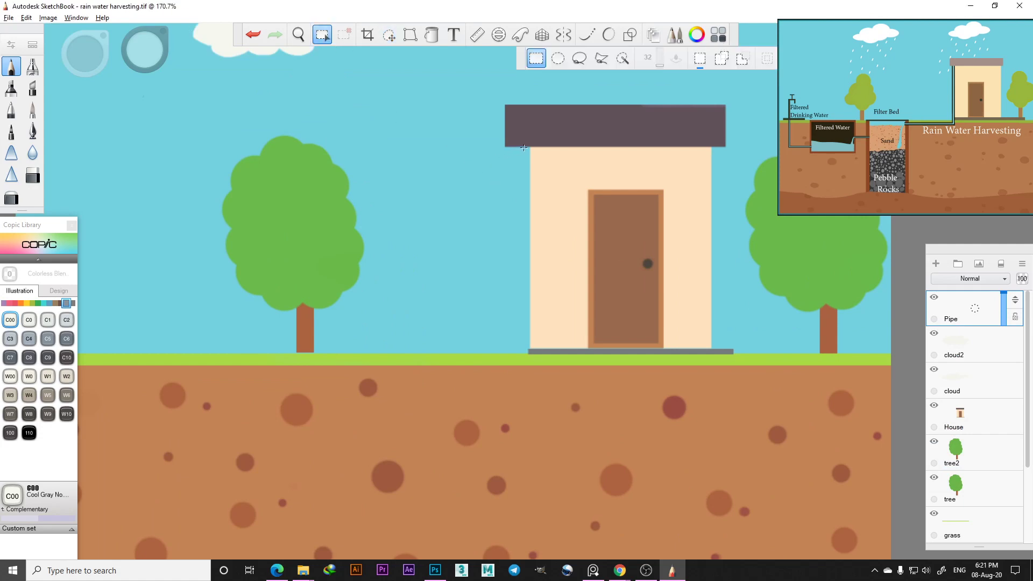
left_click_drag(525, 168, 530, 384)
left_click(29, 413)
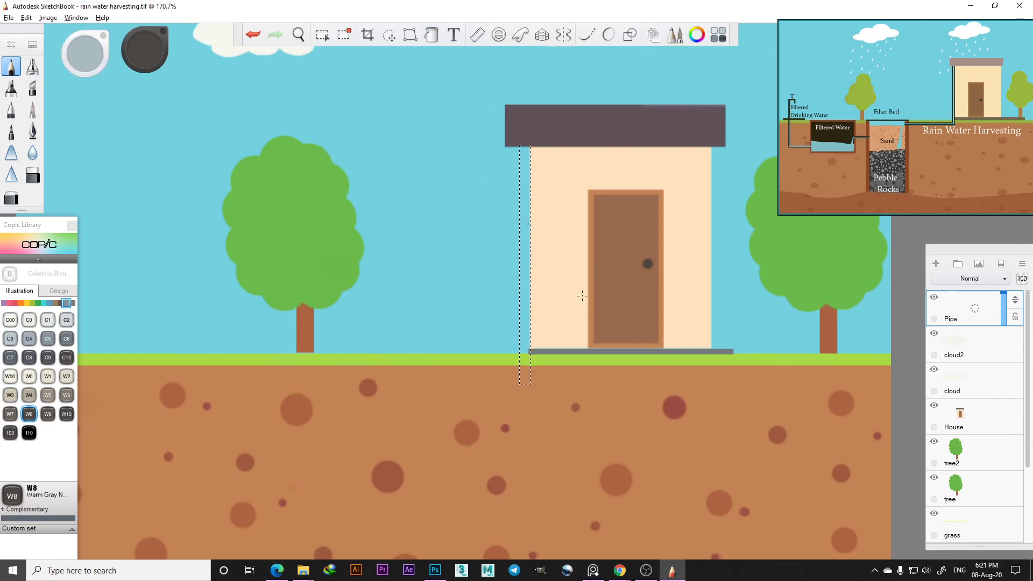
left_click(526, 297)
left_click(431, 35)
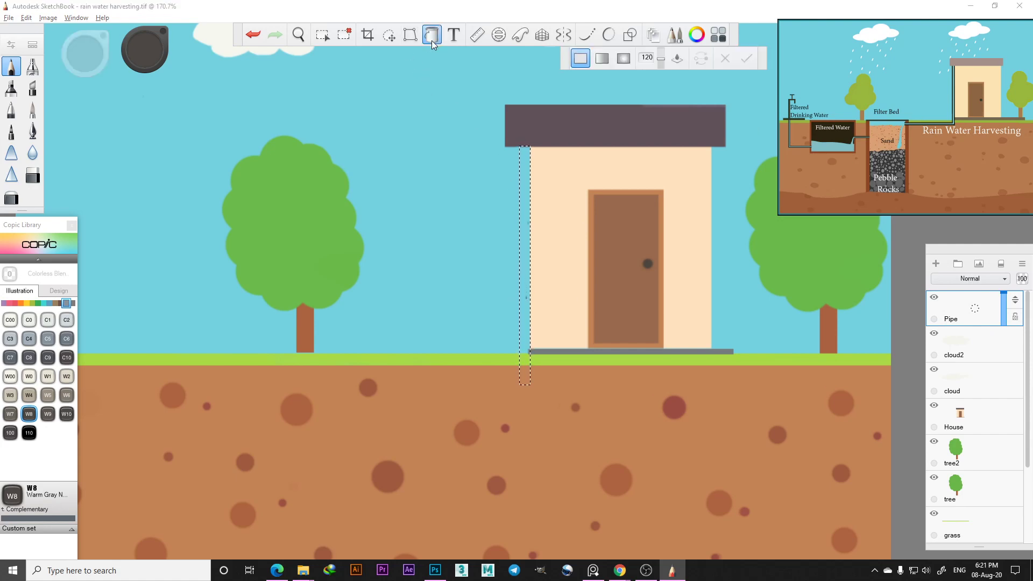
left_click(525, 249)
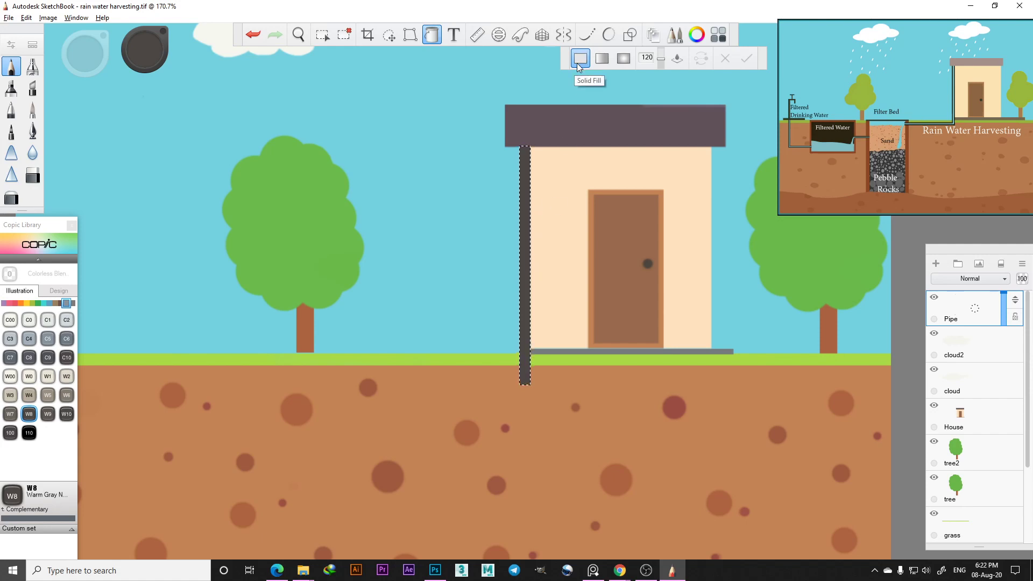
Step: Try a linear gradient fill on the vertical pipe section
left_click(606, 63)
left_click(527, 235)
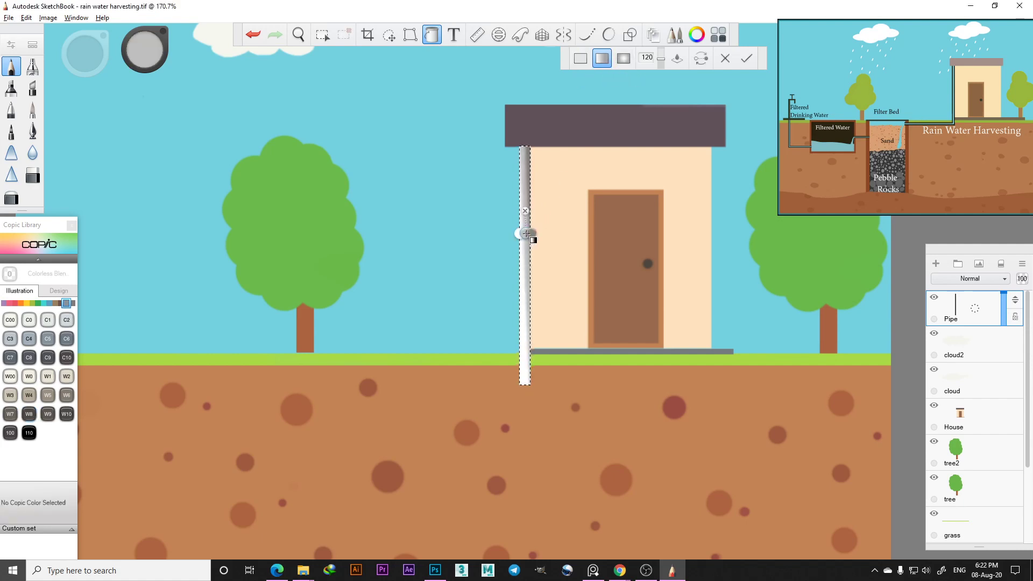
left_click_drag(530, 234, 489, 269)
left_click(579, 59)
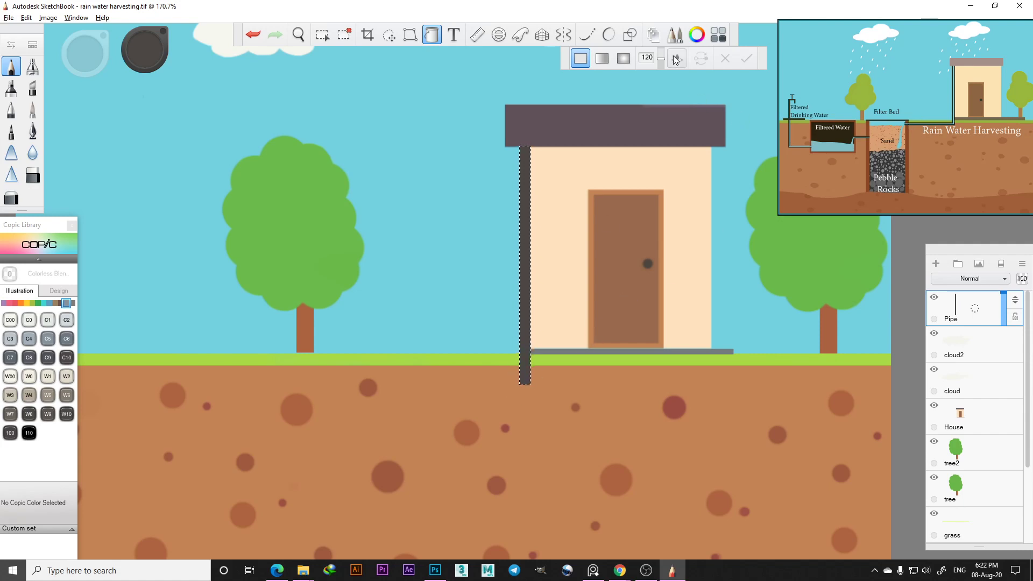
Step: Extend the pipe's selection with a thin horizontal branch running left below the grass, fill it dark gray and deselect
left_click(323, 36)
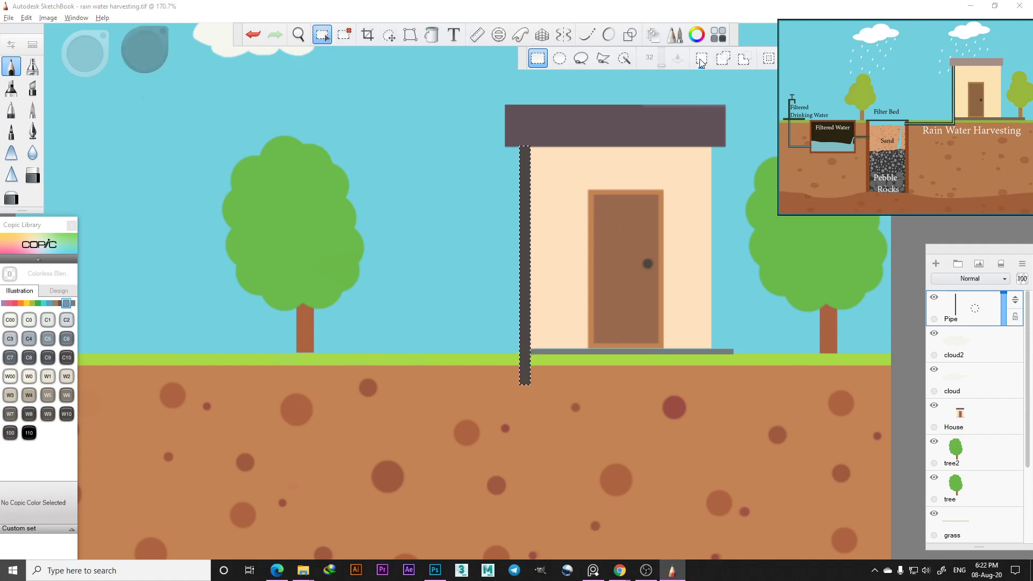
left_click(727, 60)
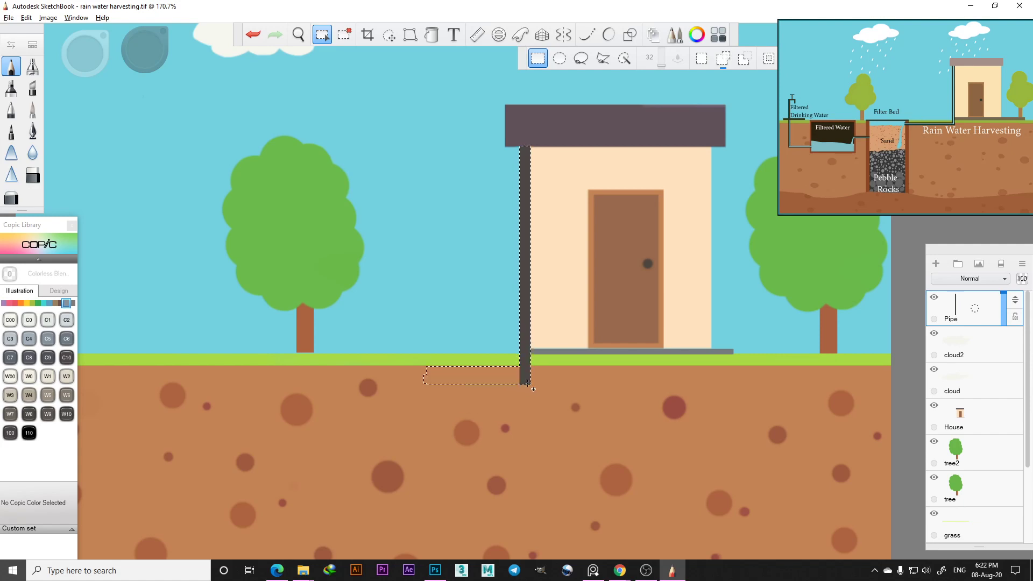
left_click(745, 58)
left_click(431, 35)
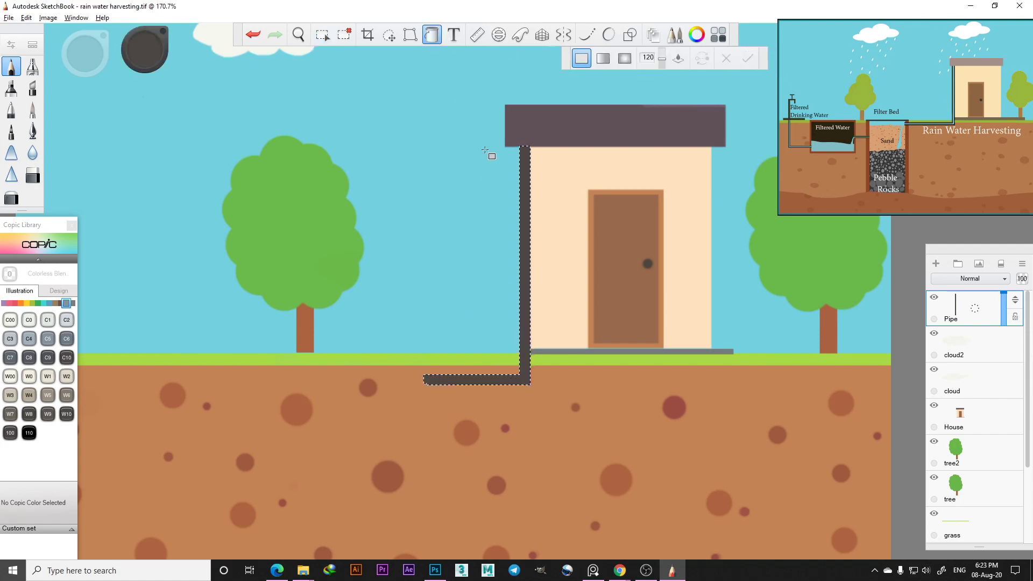
left_click(322, 35)
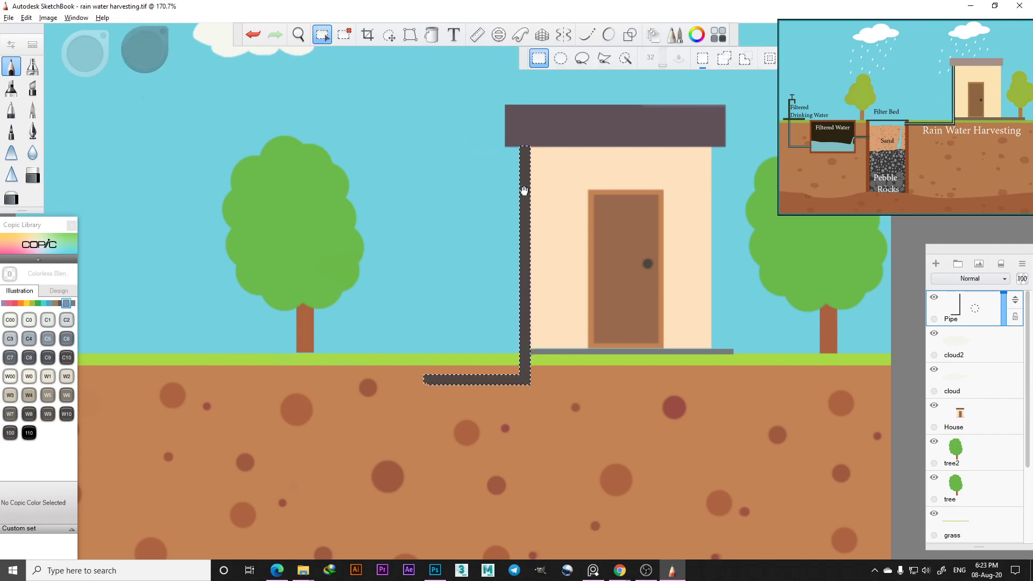
left_click(344, 35)
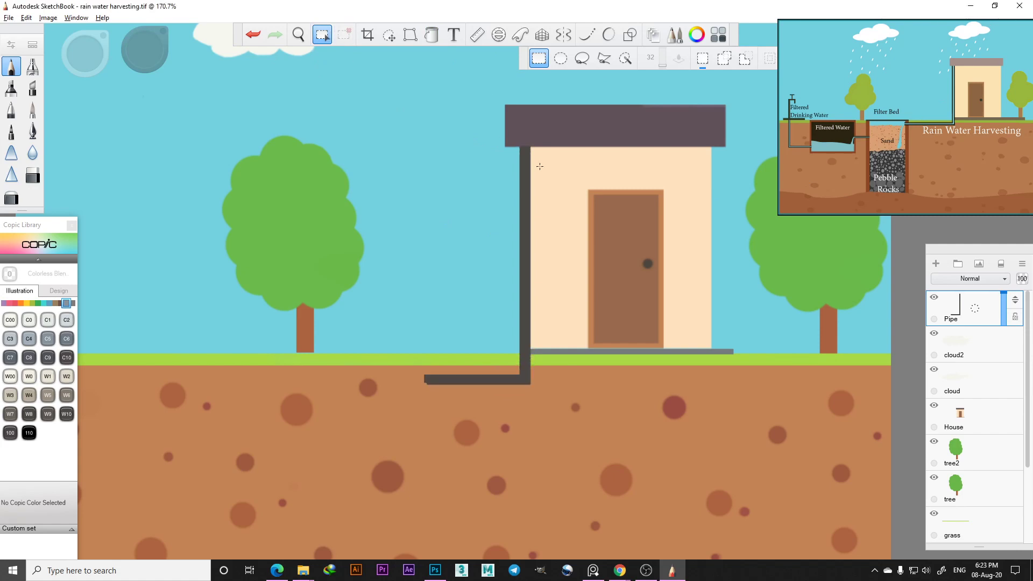
Step: Select a thinner L-shaped strip inside the vertical and horizontal pipe sections, combining two rectangular selections
scroll(549, 162, "up", 1)
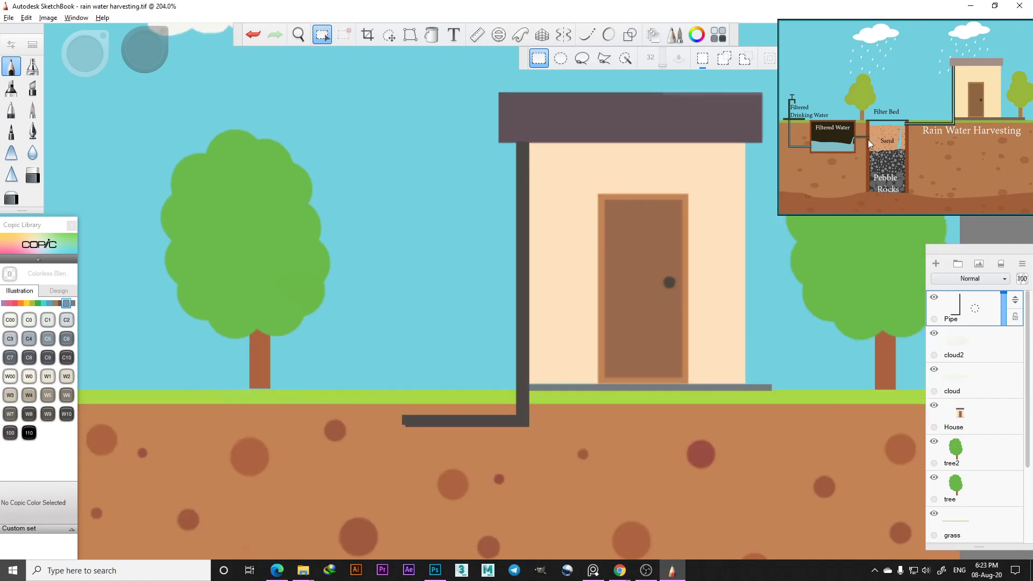
scroll(482, 165, "up", 2)
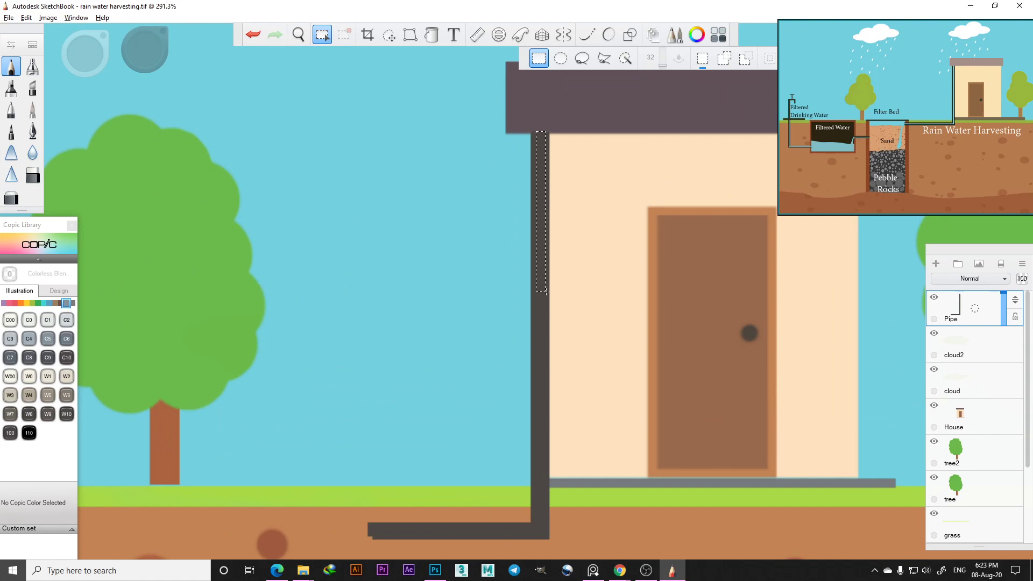
left_click_drag(533, 432, 542, 531)
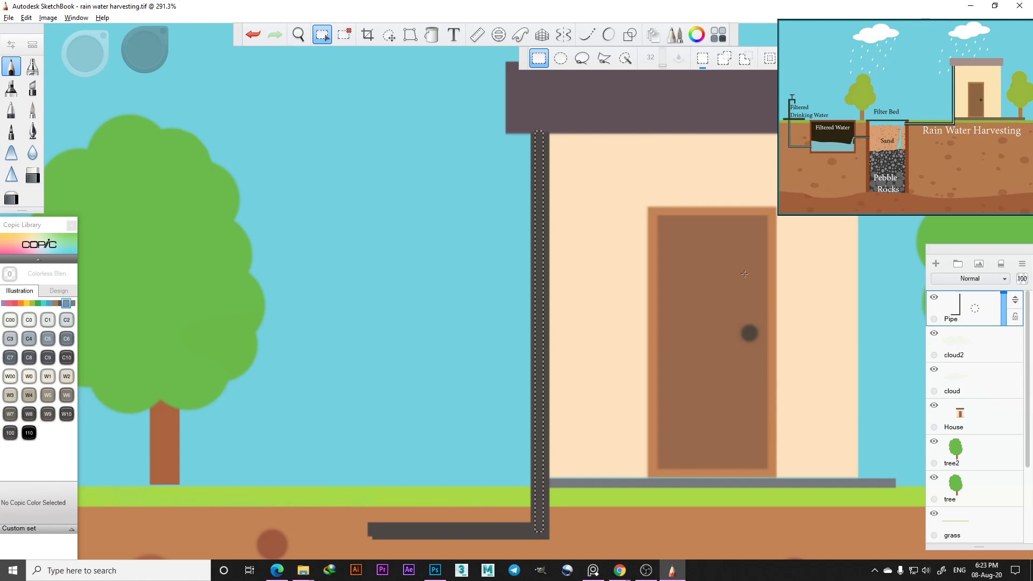
left_click(725, 57)
left_click_drag(371, 530, 550, 539)
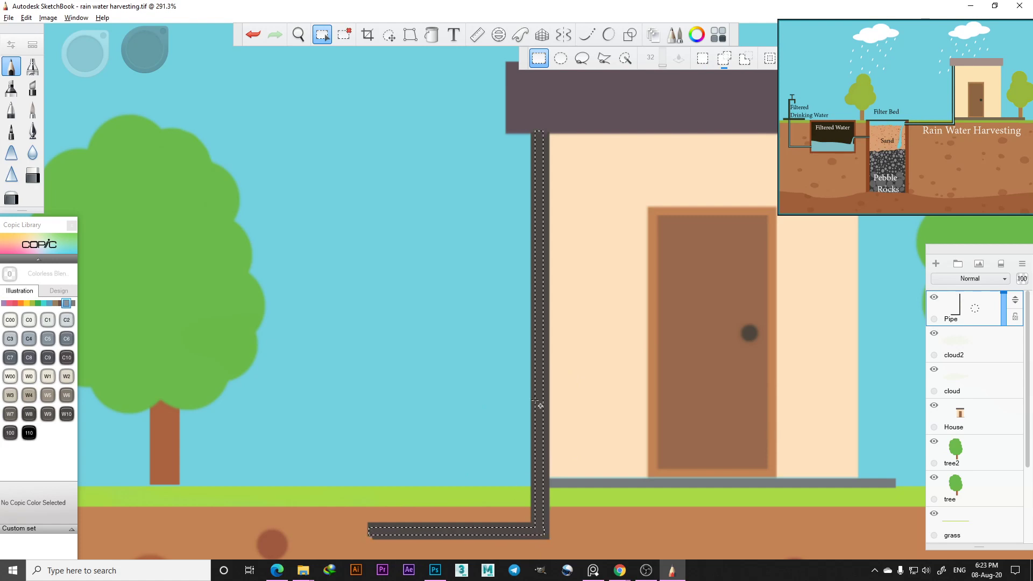
Step: Fill the inner strip of the pipe with solid Copic BG05 Holiday Blue to represent the water
left_click(45, 304)
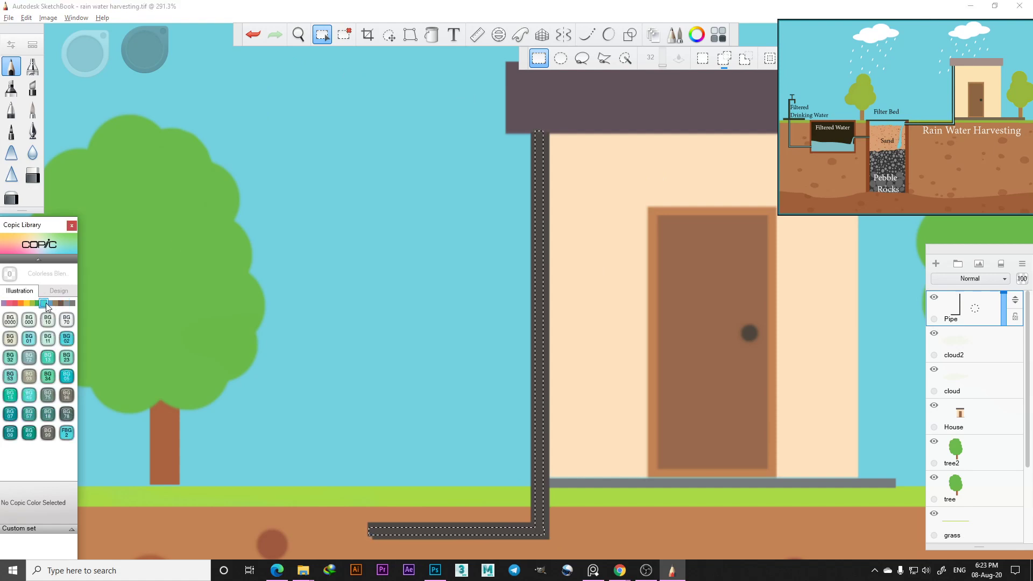
left_click(68, 380)
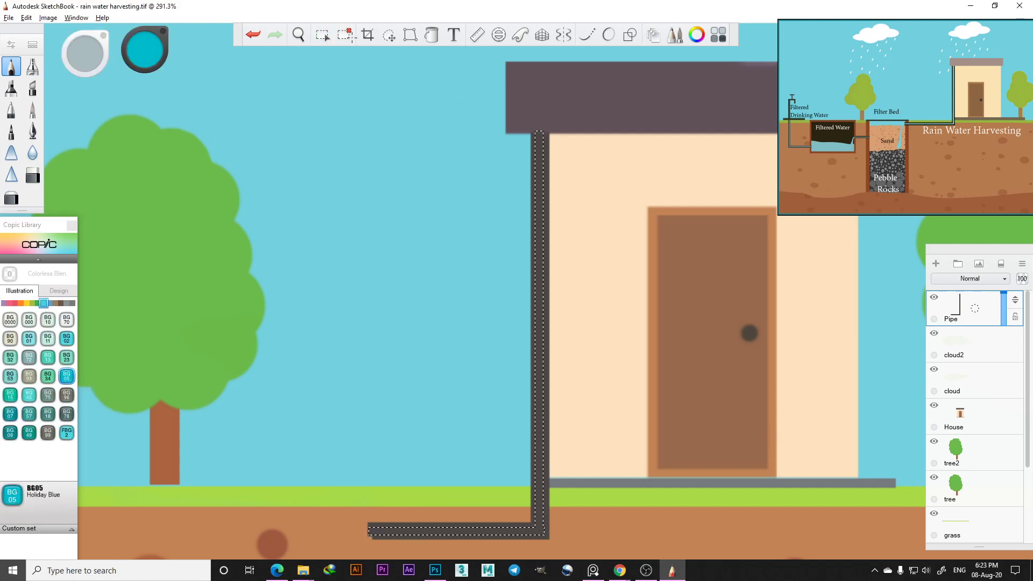
left_click(433, 36)
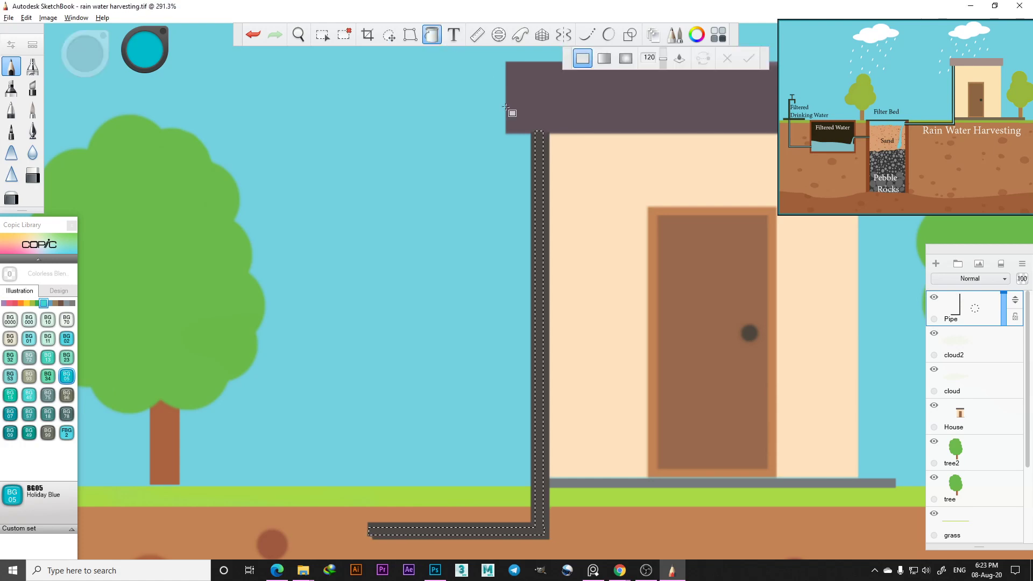
left_click(540, 258)
scroll(501, 346, "down", 5)
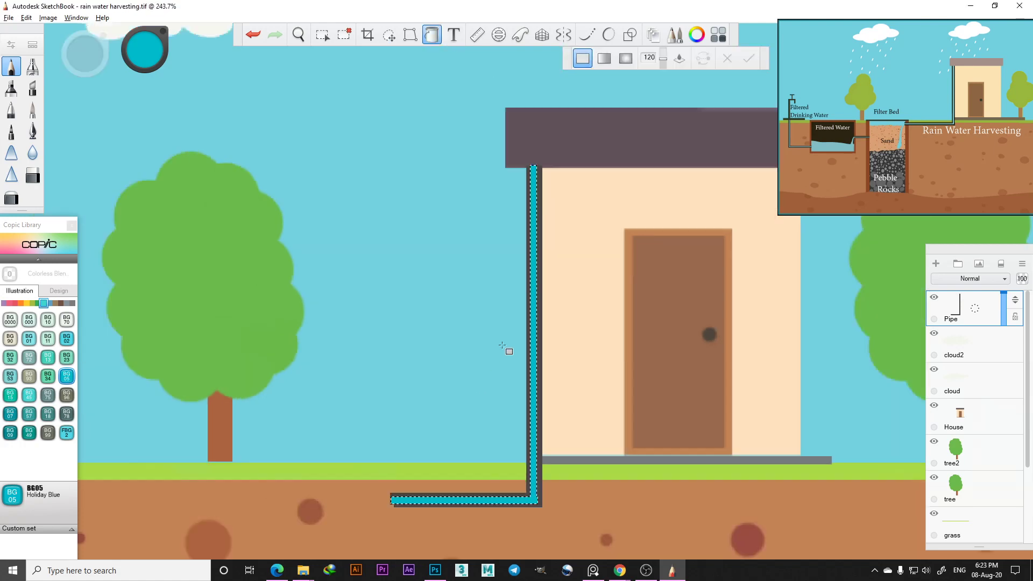
Step: Deselect the filled water strip inside the drainpipe and check the pipe against the house and soil
scroll(447, 263, "down", 2)
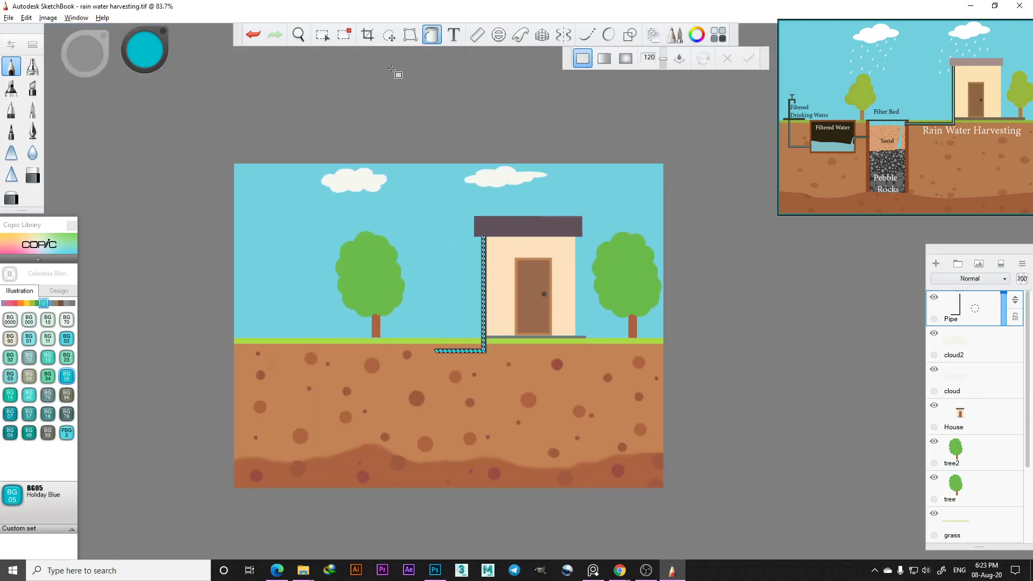
left_click(348, 38)
scroll(500, 357, "up", 1)
scroll(477, 354, "up", 2)
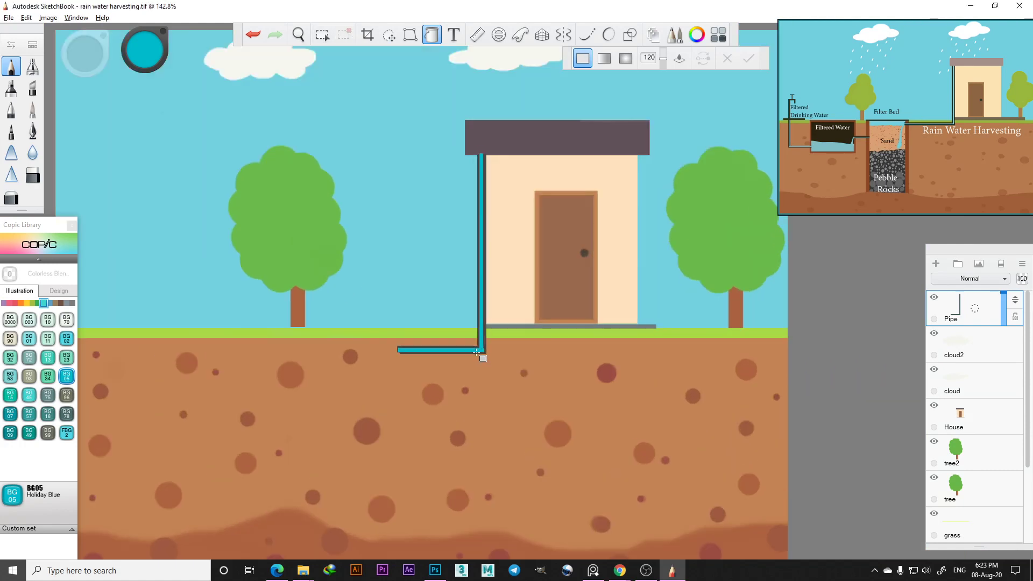
scroll(477, 354, "down", 3)
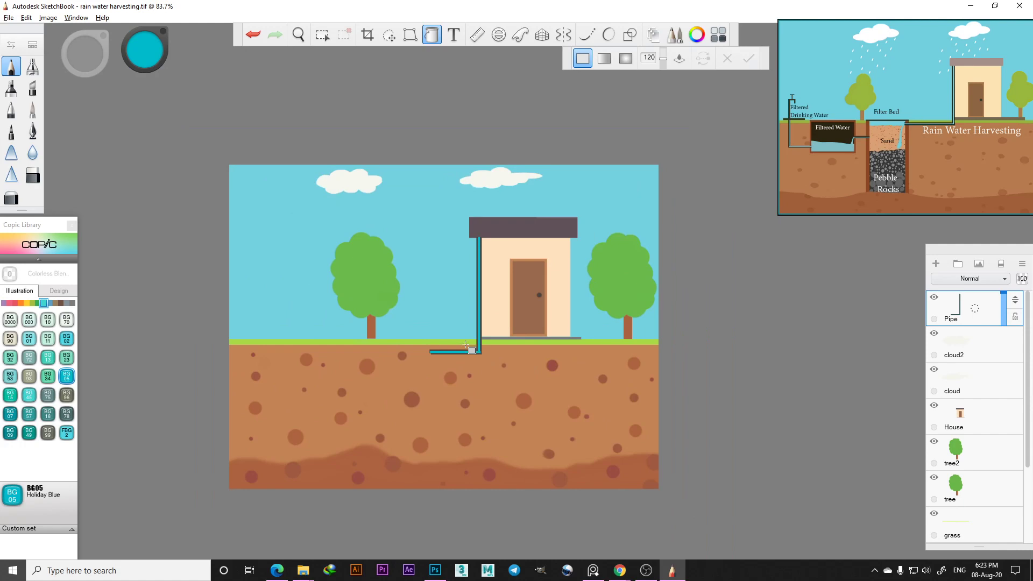
scroll(484, 297, "up", 2)
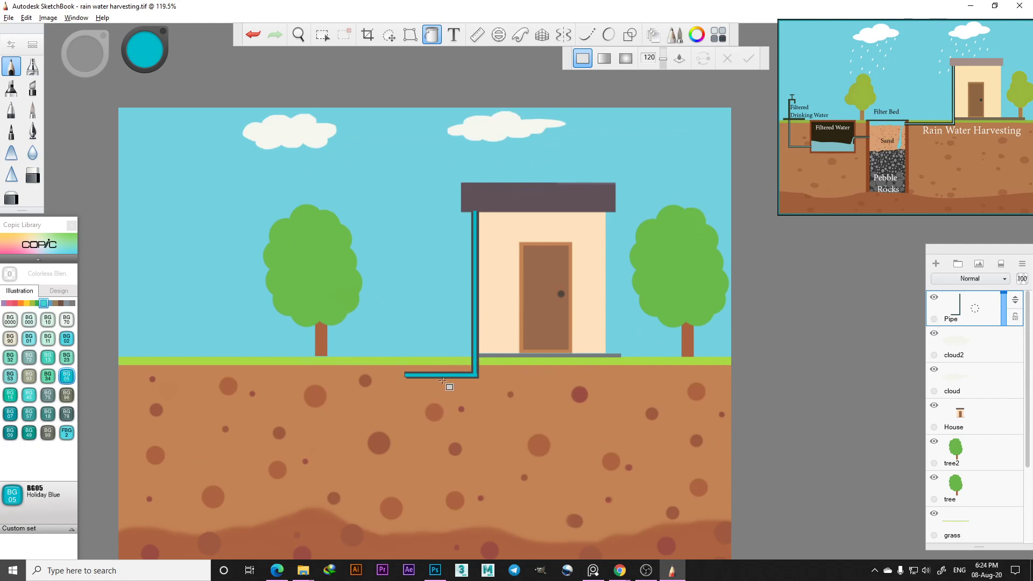
scroll(454, 387, "up", 1)
scroll(474, 331, "down", 1)
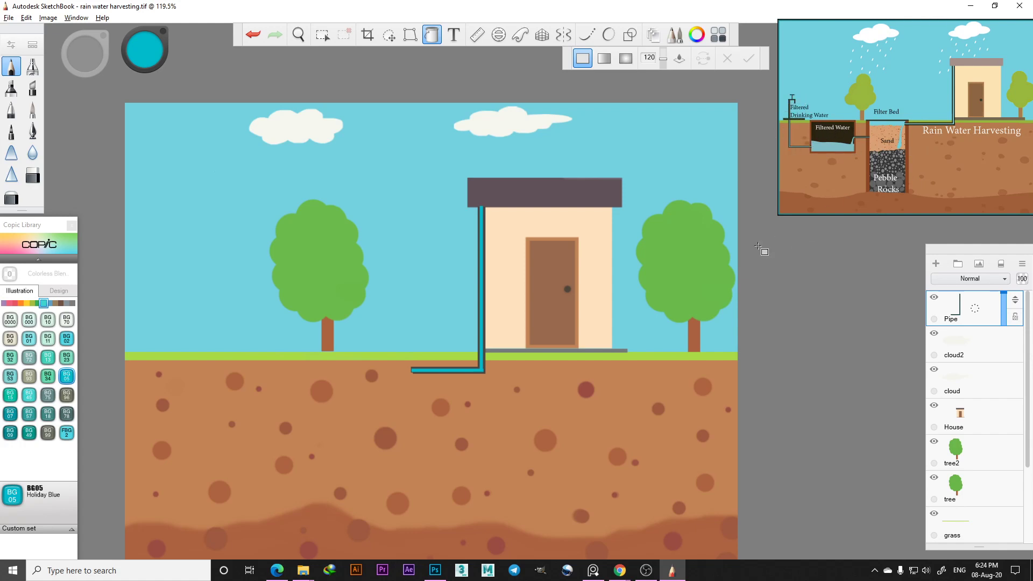
scroll(557, 430, "down", 1)
scroll(442, 480, "up", 1)
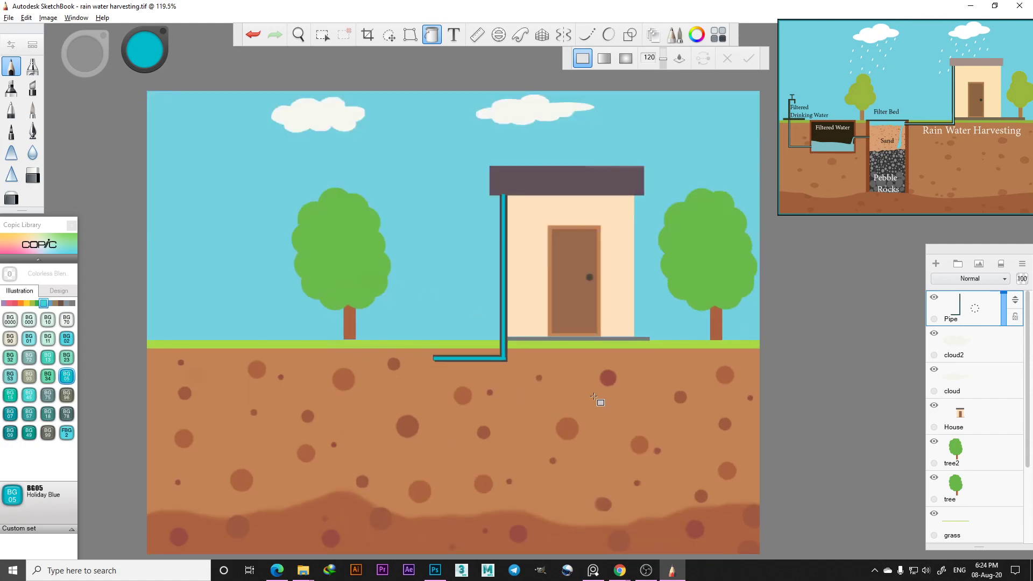
scroll(596, 403, "down", 1)
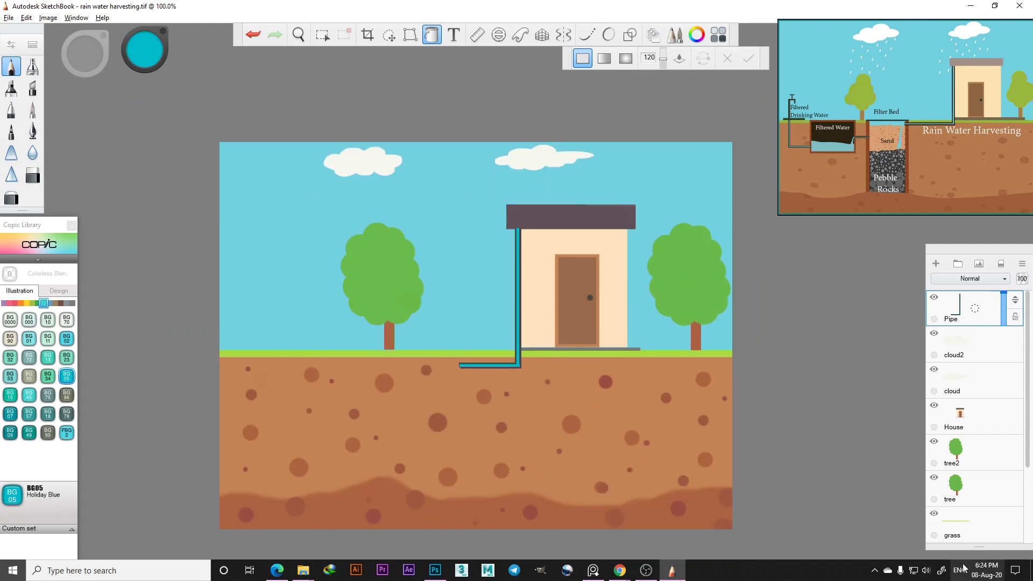
left_click(646, 570)
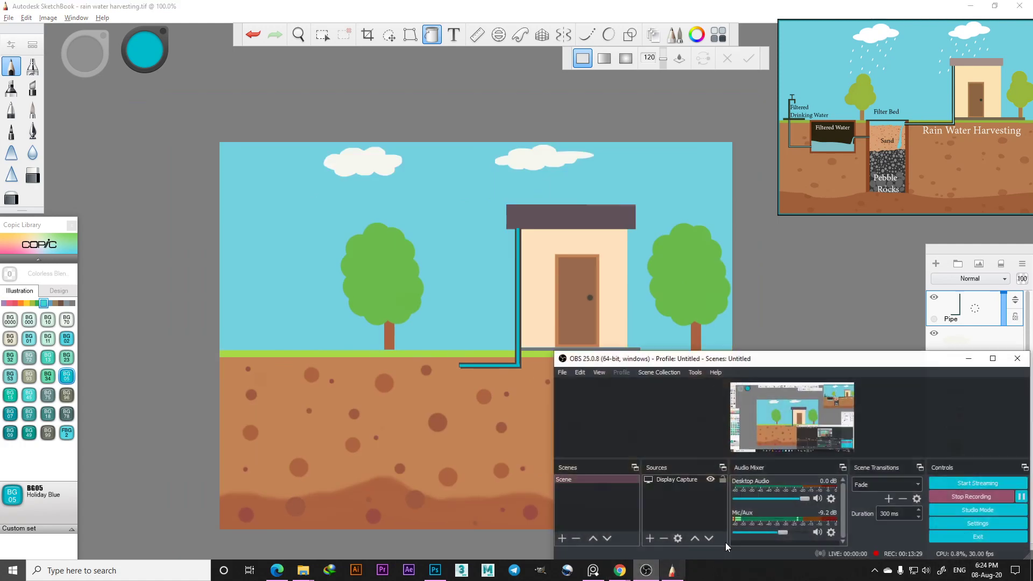